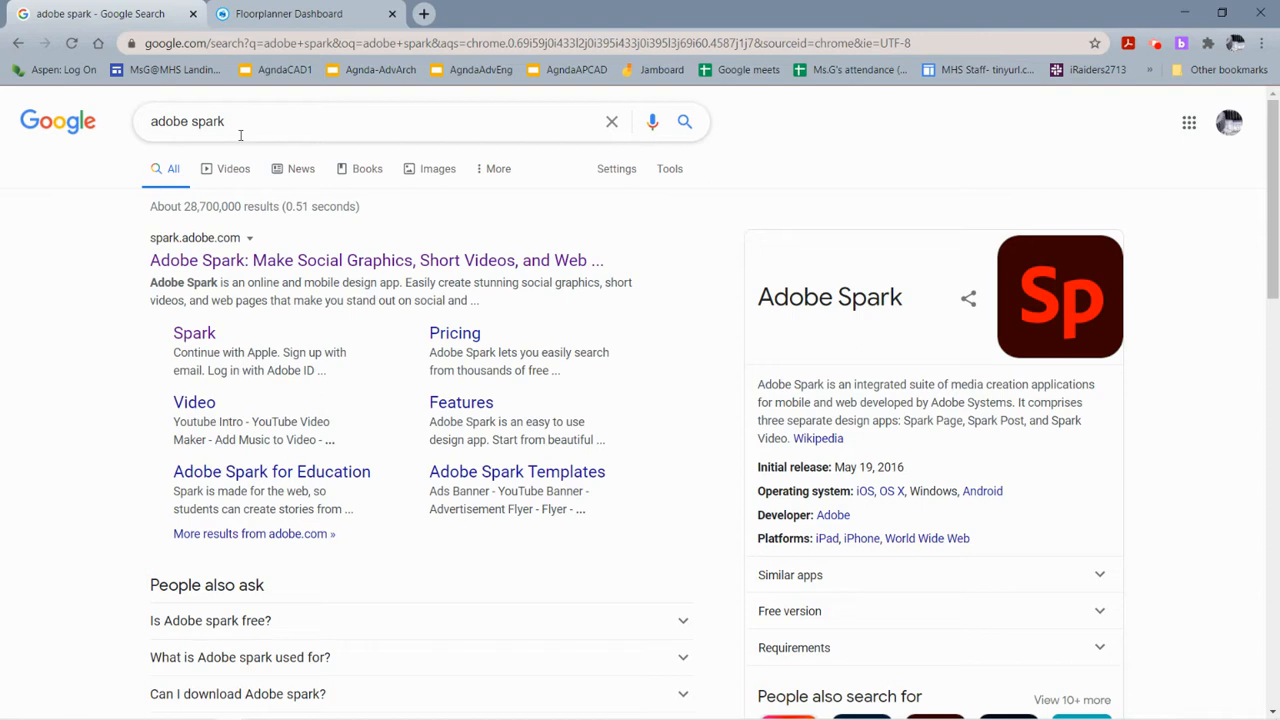
Open the Adobe Spark site from the search results and continue with a Google account.
click(267, 261)
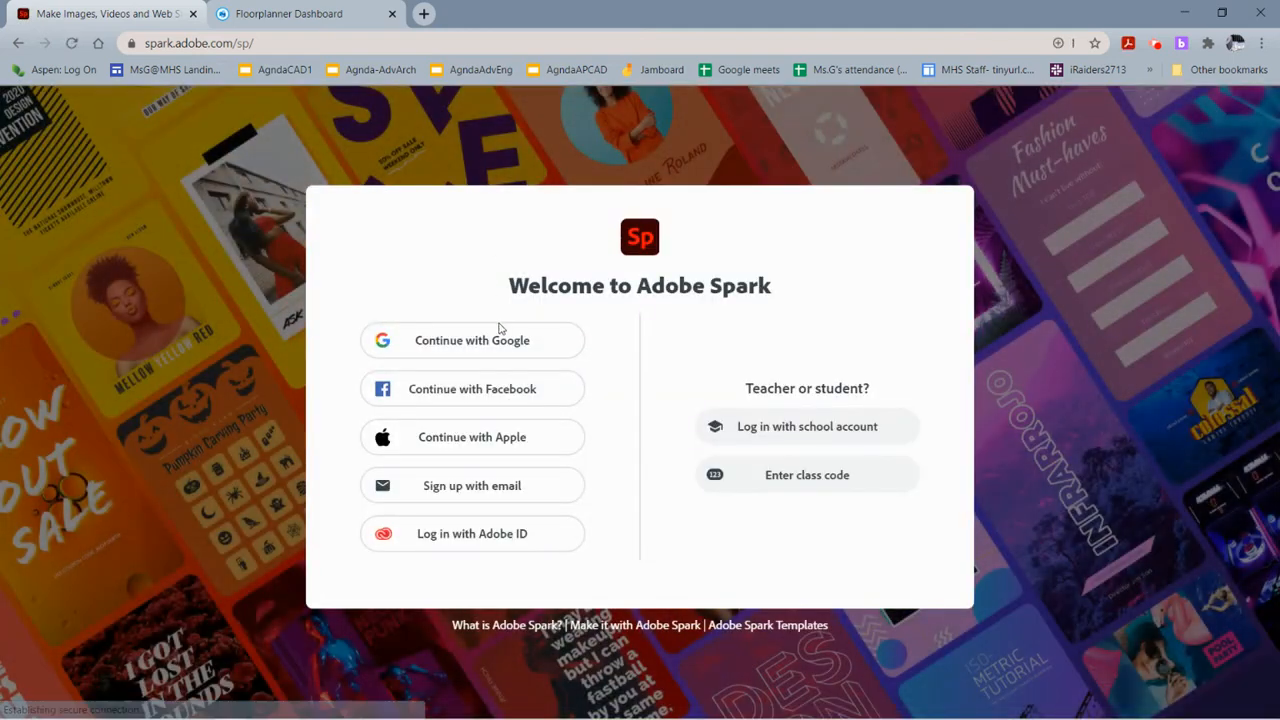
click(526, 340)
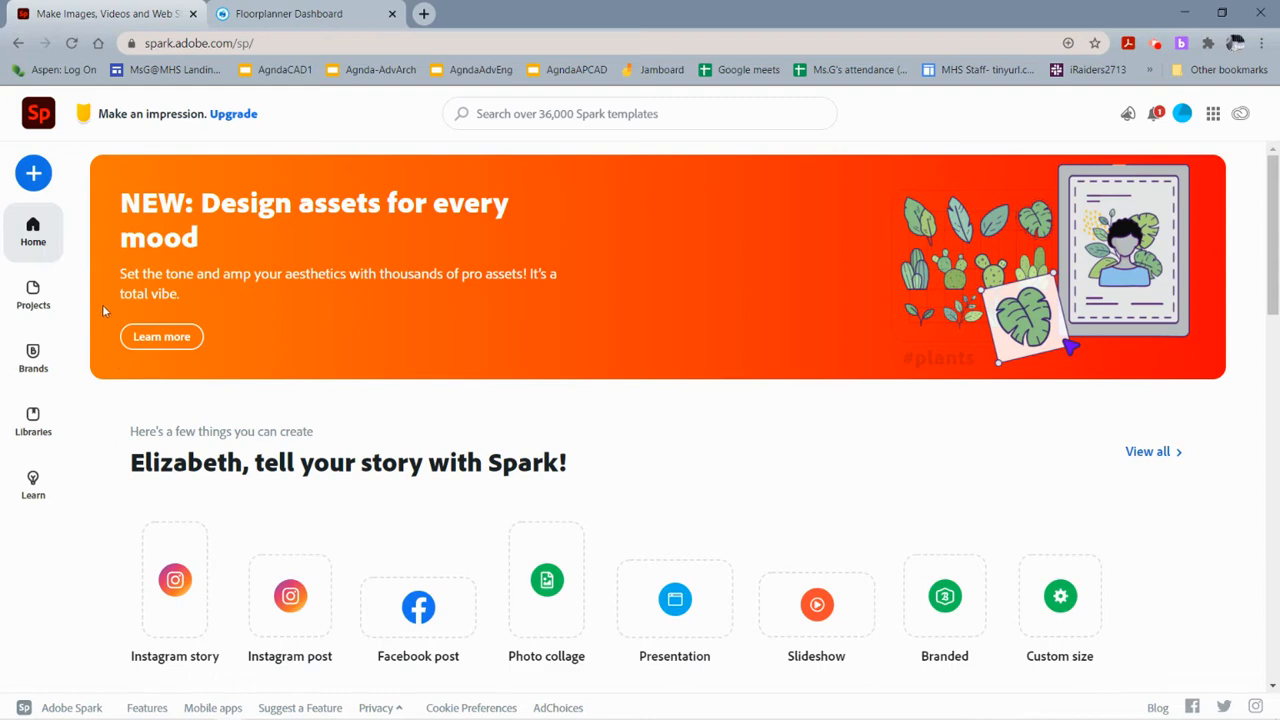
Start a new project from the Poster template in the Champion your cause section of all project types.
click(38, 174)
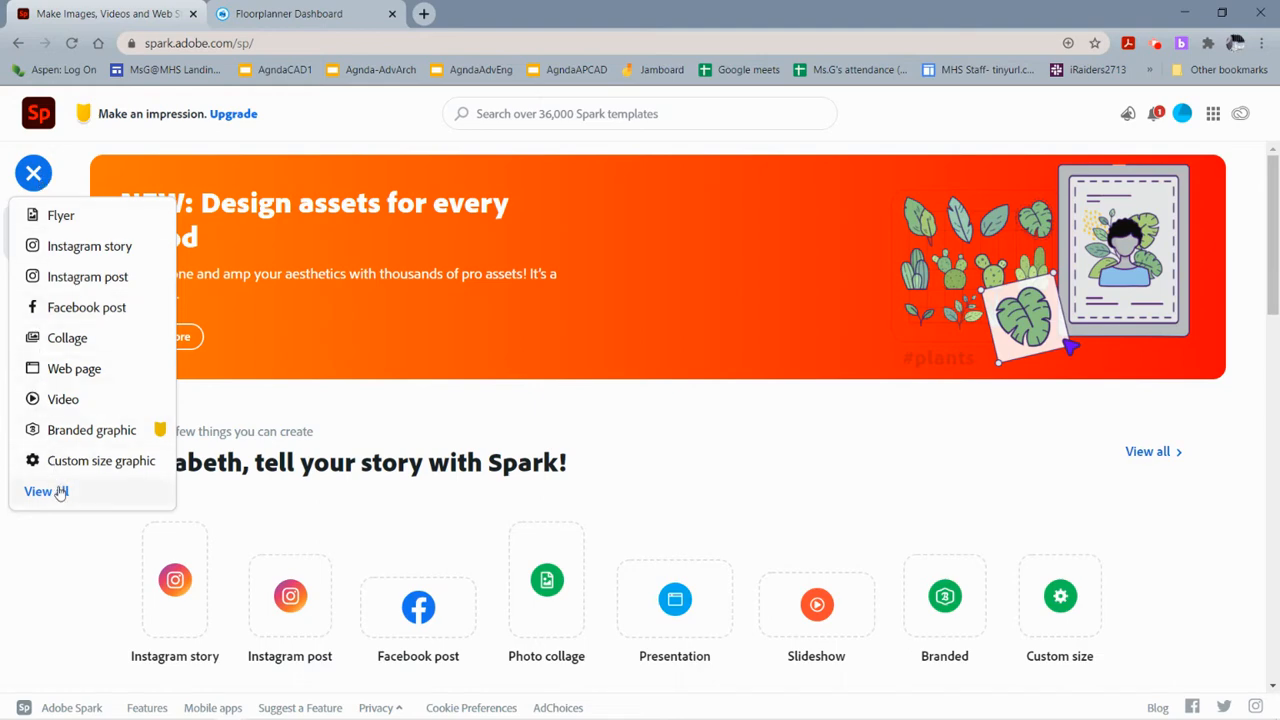
click(55, 492)
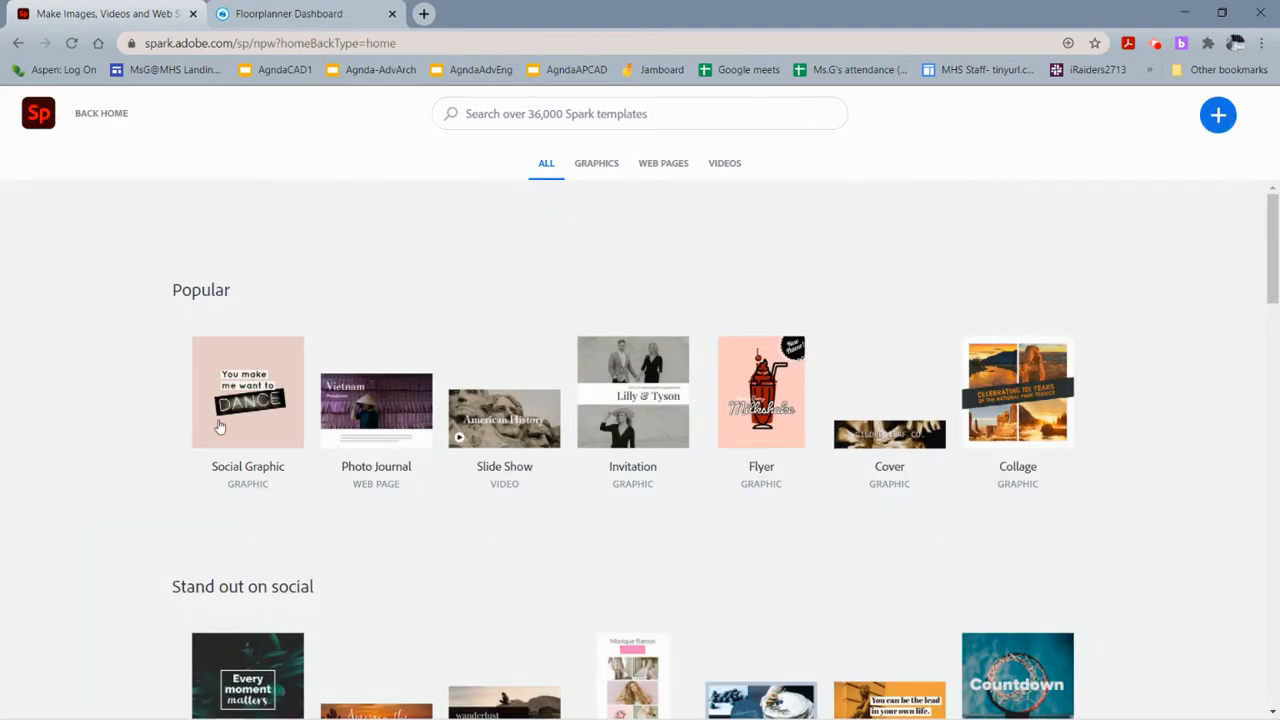
scroll(491, 544, down, 5)
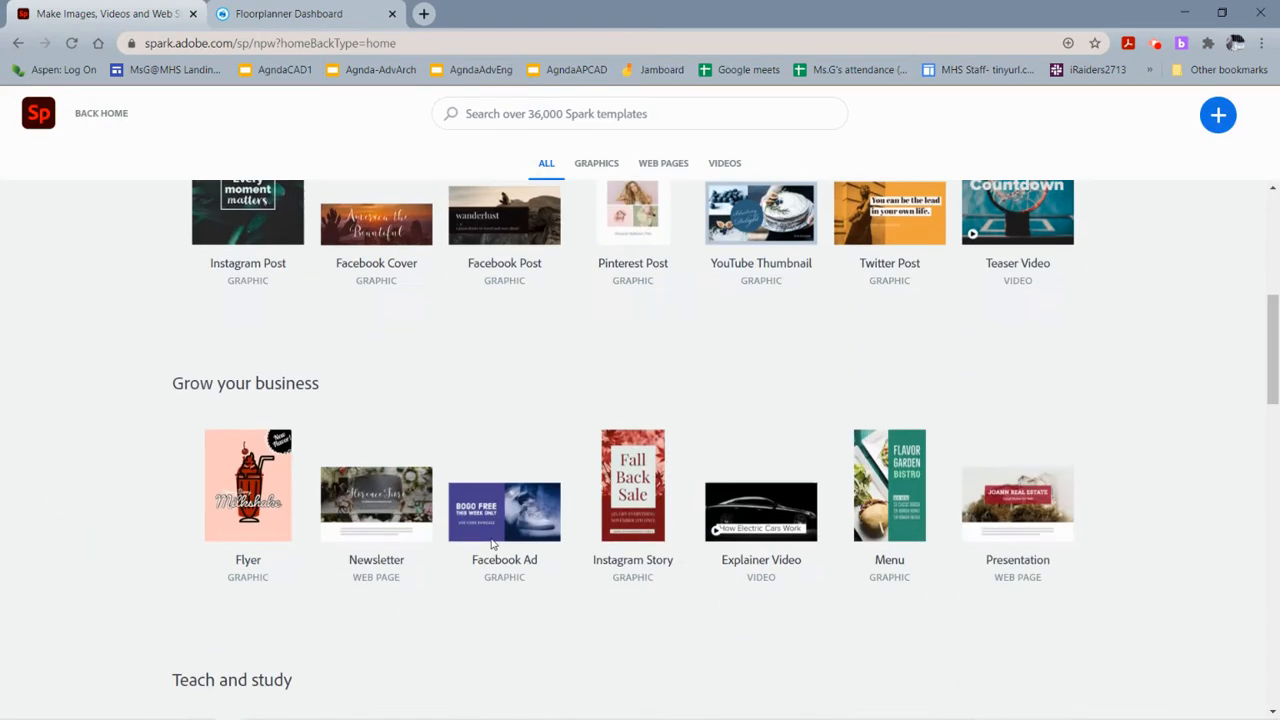
scroll(491, 544, down, 5)
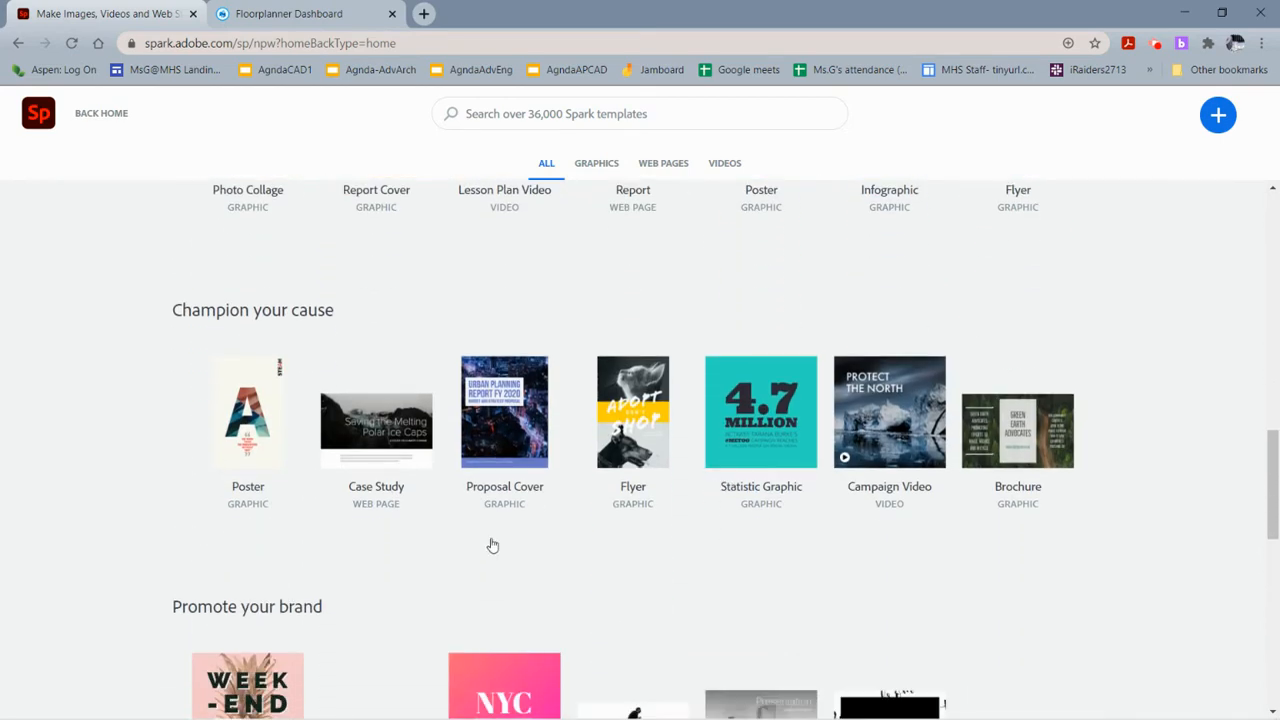
mouse_move(250, 514)
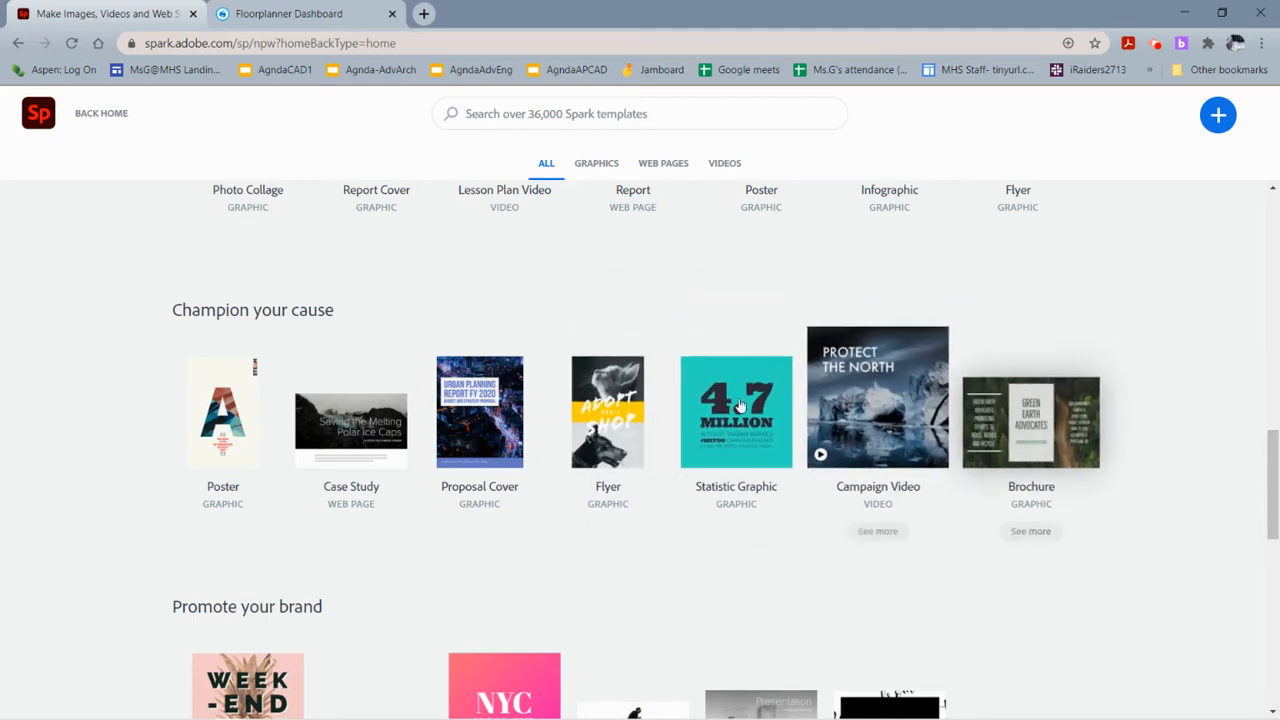
mouse_move(1053, 412)
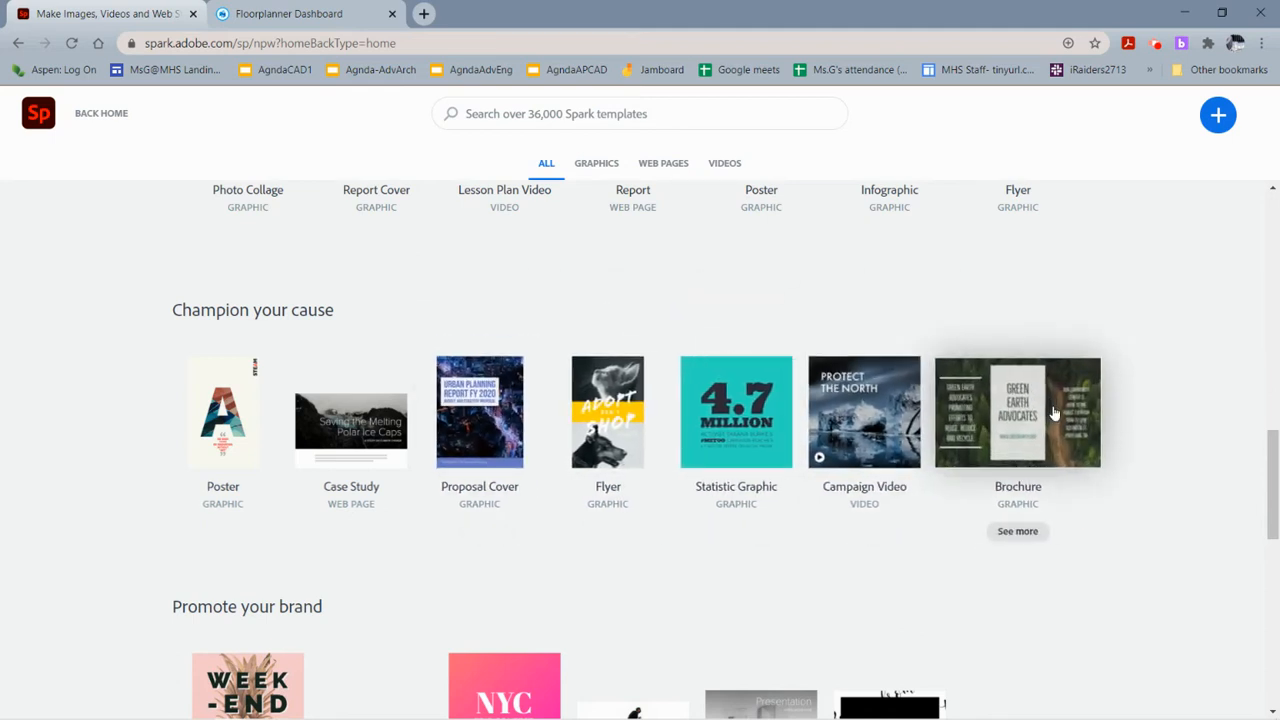
click(247, 424)
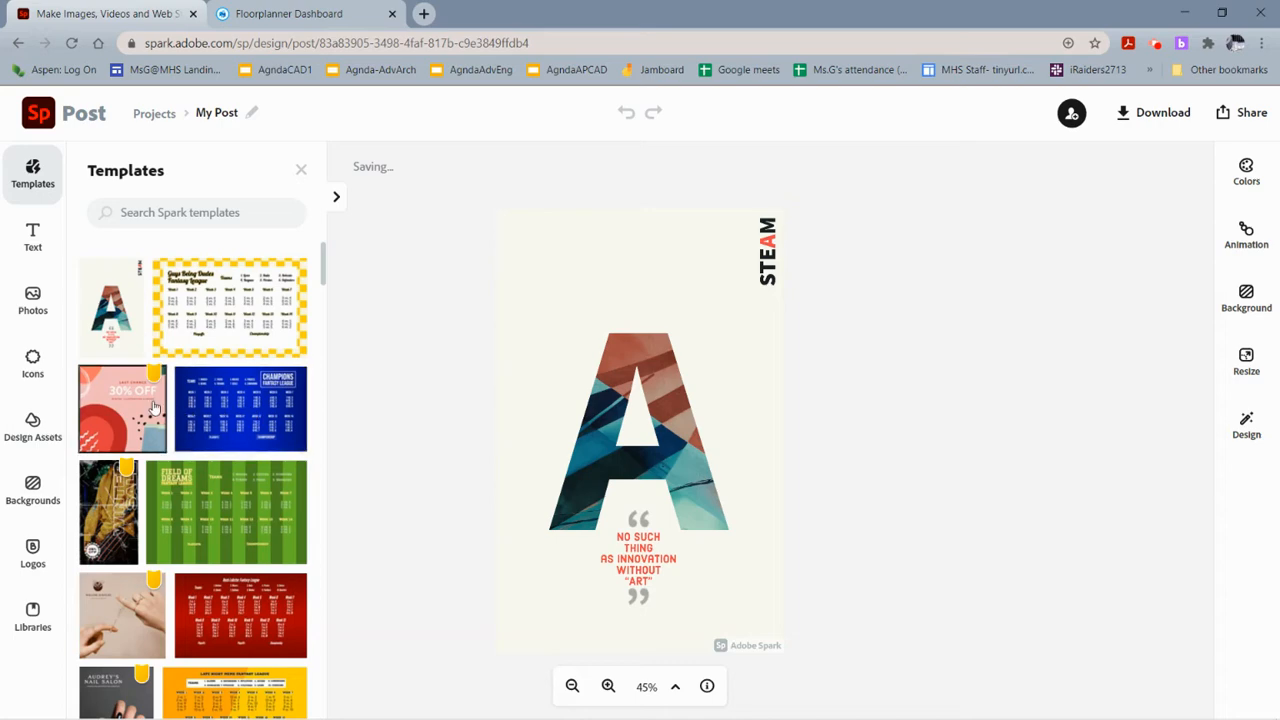
Search the template library for architecture.
scroll(157, 598, down, 2)
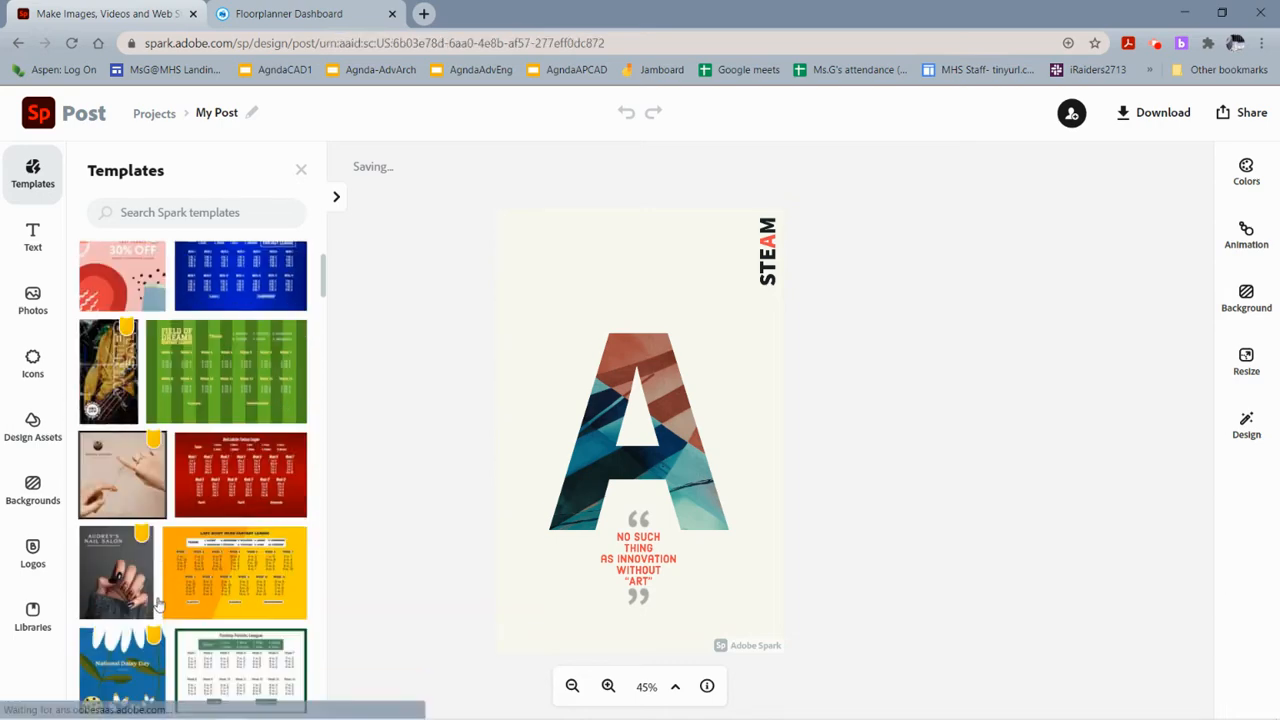
scroll(177, 588, up, 2)
click(211, 208)
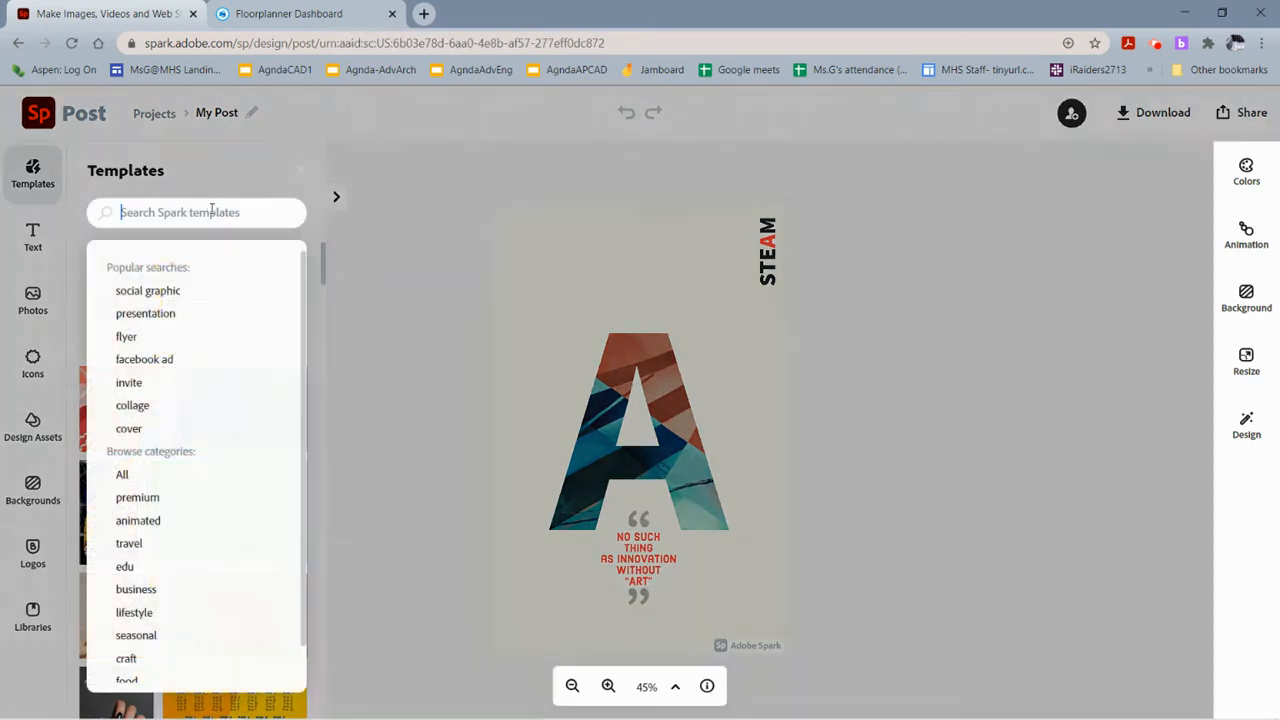
text(architecture)
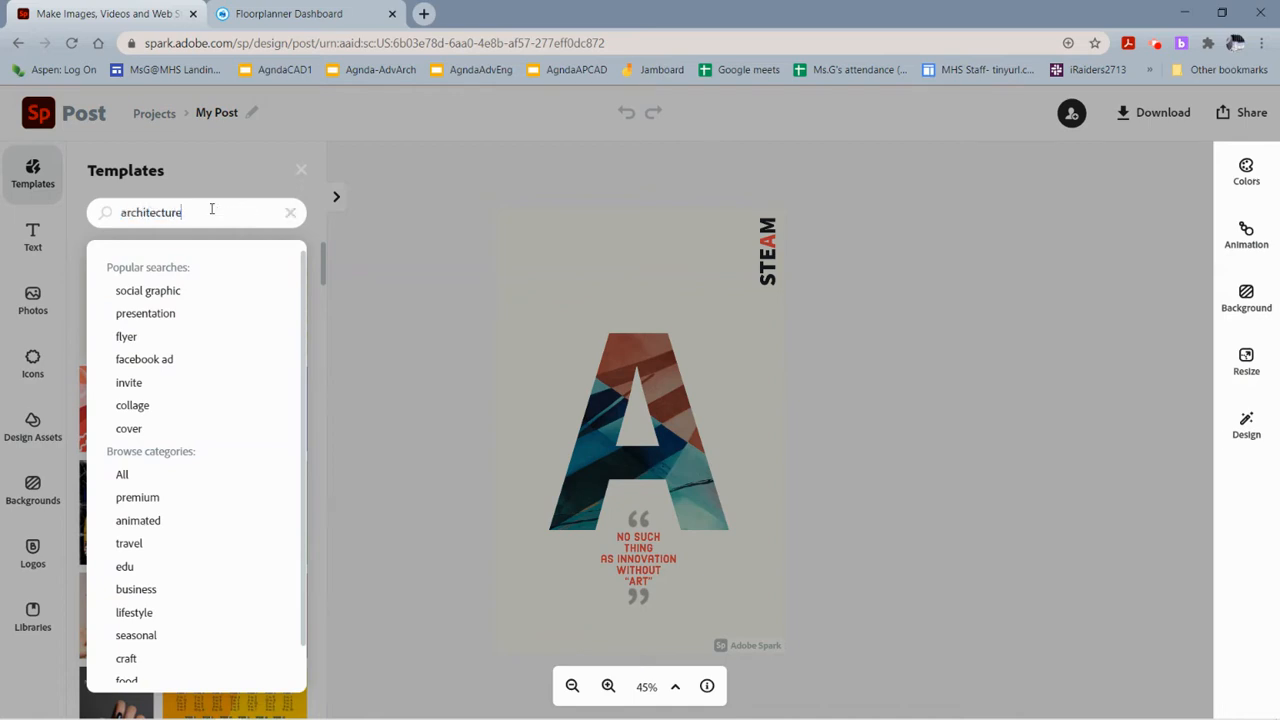
key(Return)
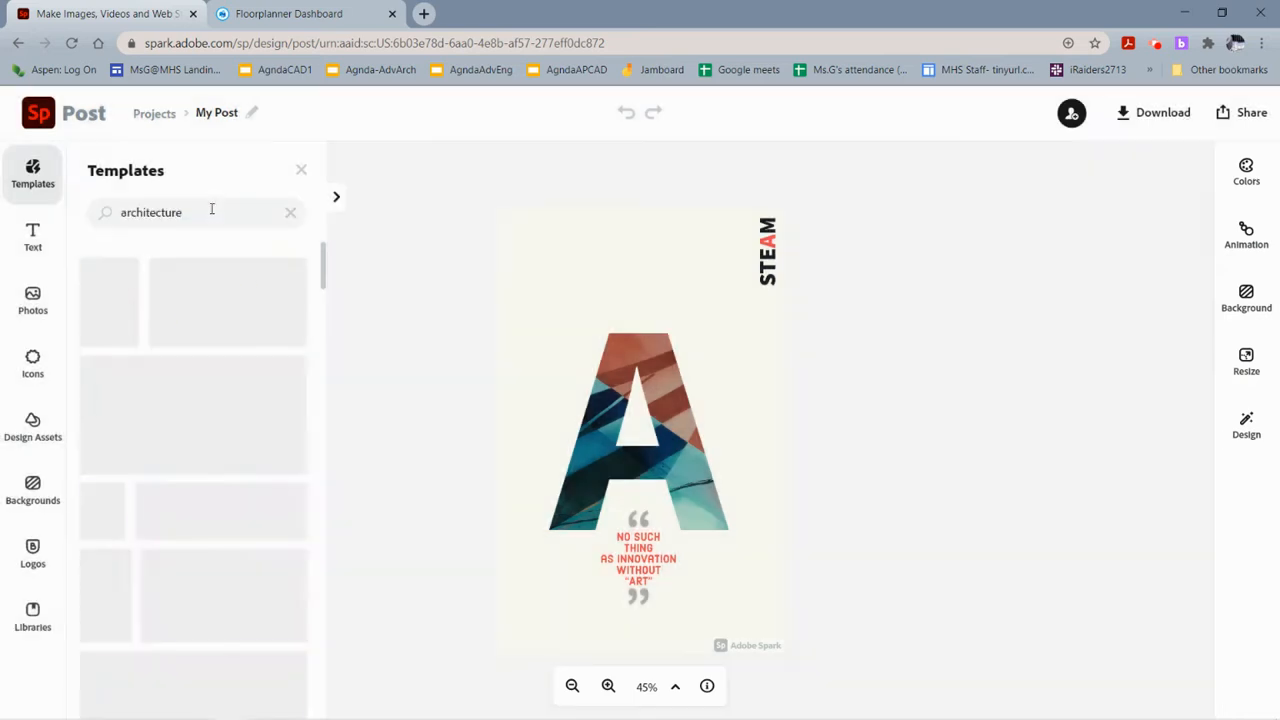
Browse the architecture templates, previewing several without applying any.
scroll(165, 432, down, 3)
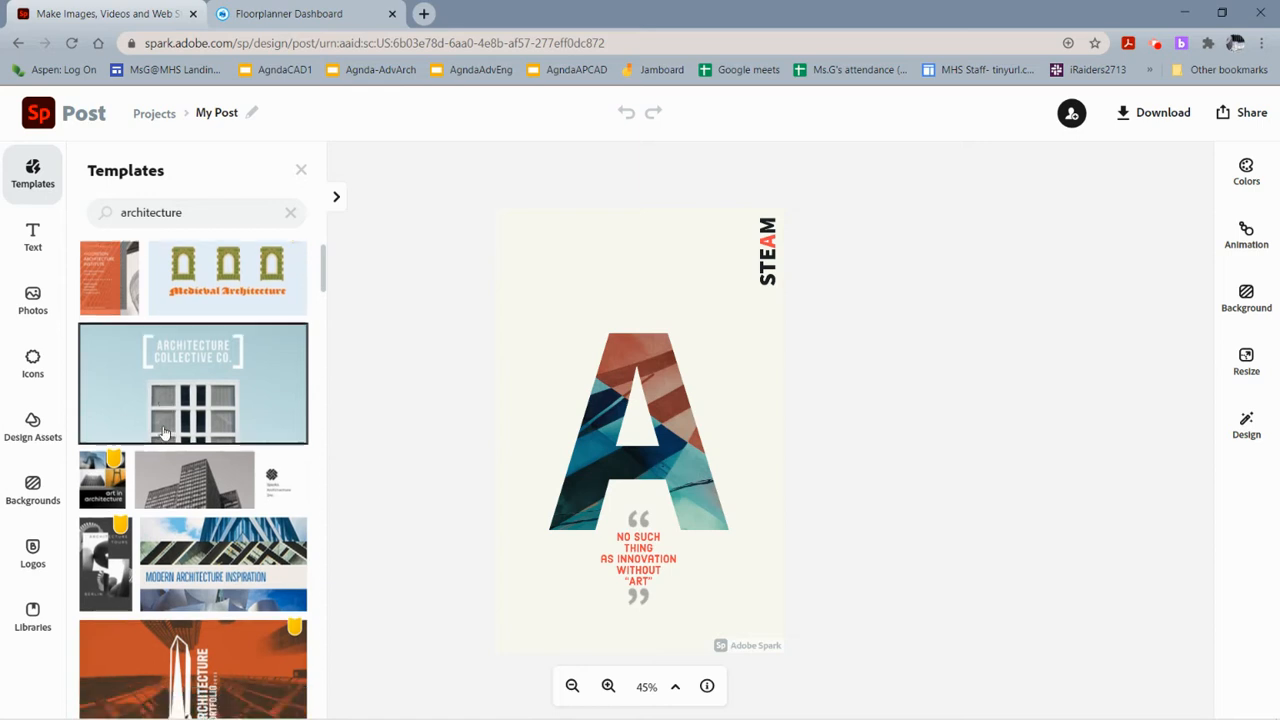
scroll(249, 486, up, 2)
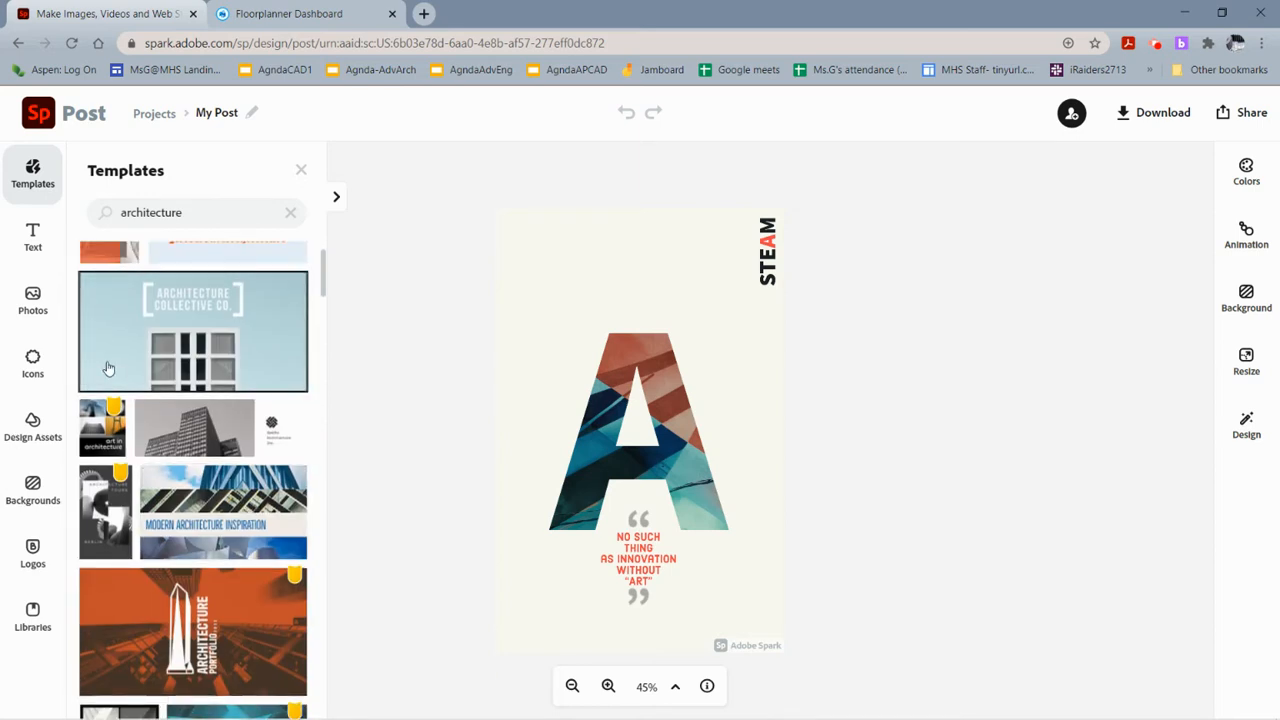
scroll(193, 563, down, 10)
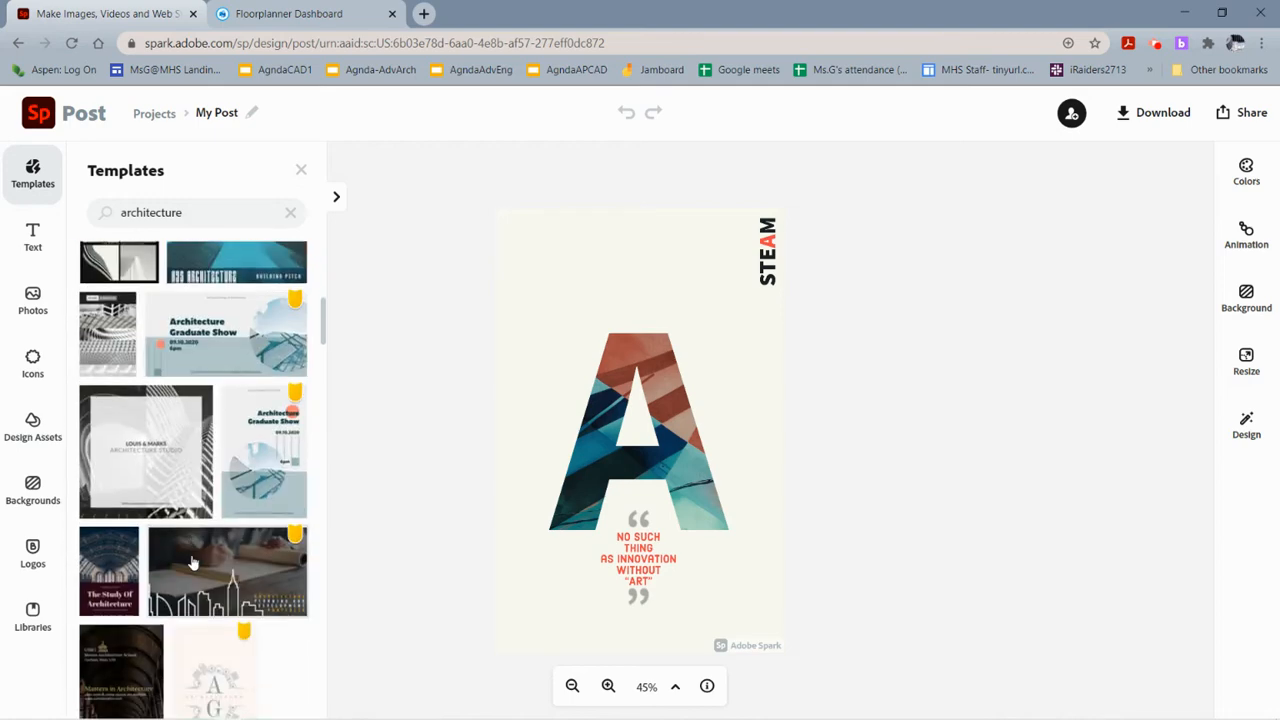
scroll(196, 561, down, 2)
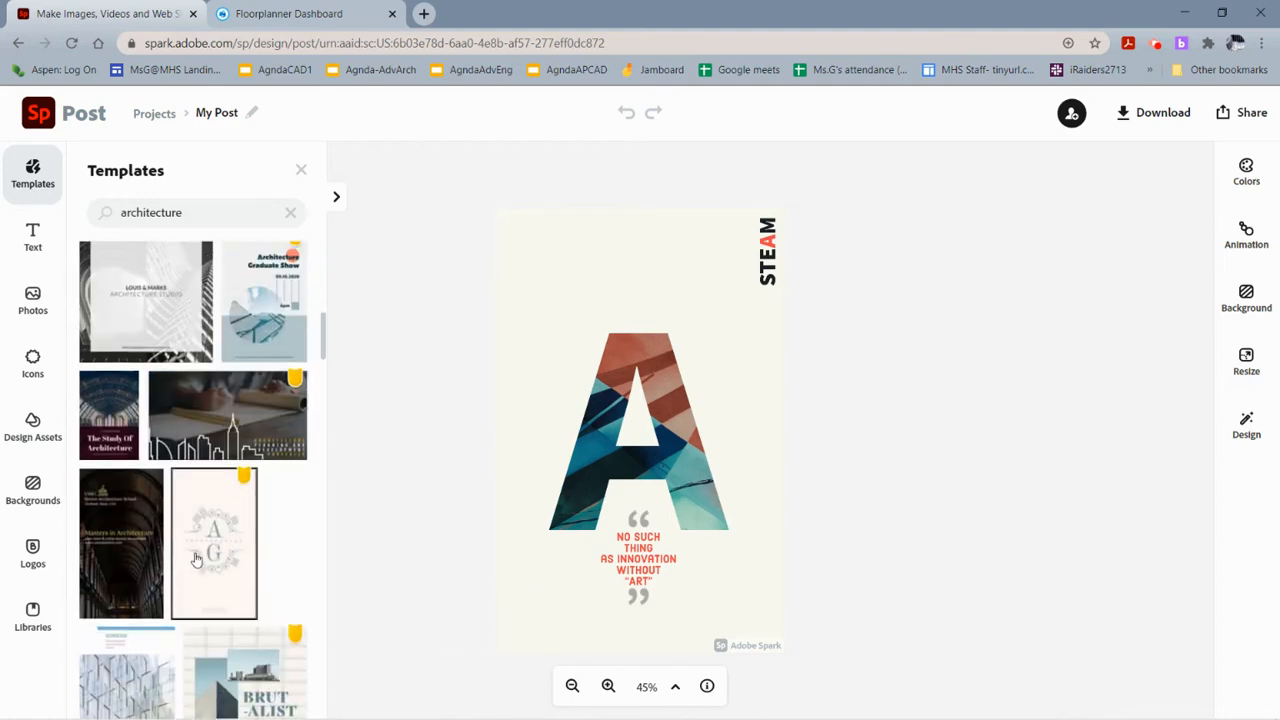
scroll(150, 450, up, 2)
click(99, 355)
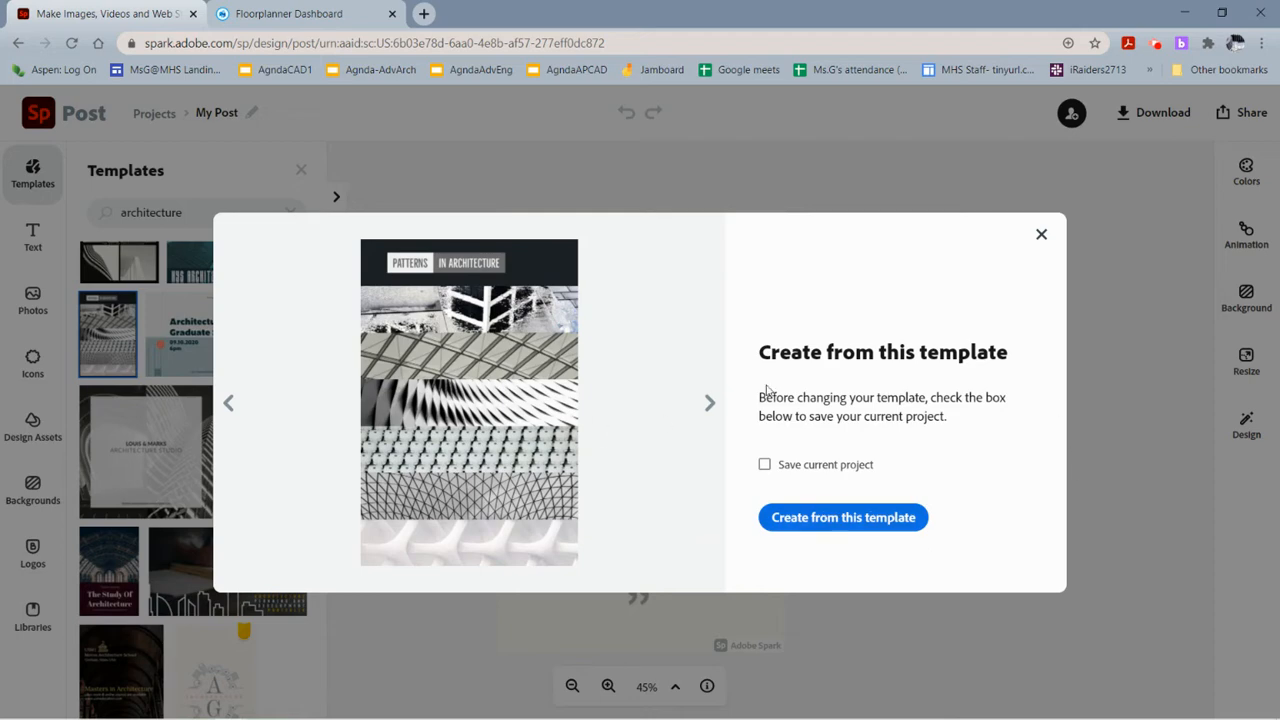
click(1039, 238)
scroll(251, 646, down, 3)
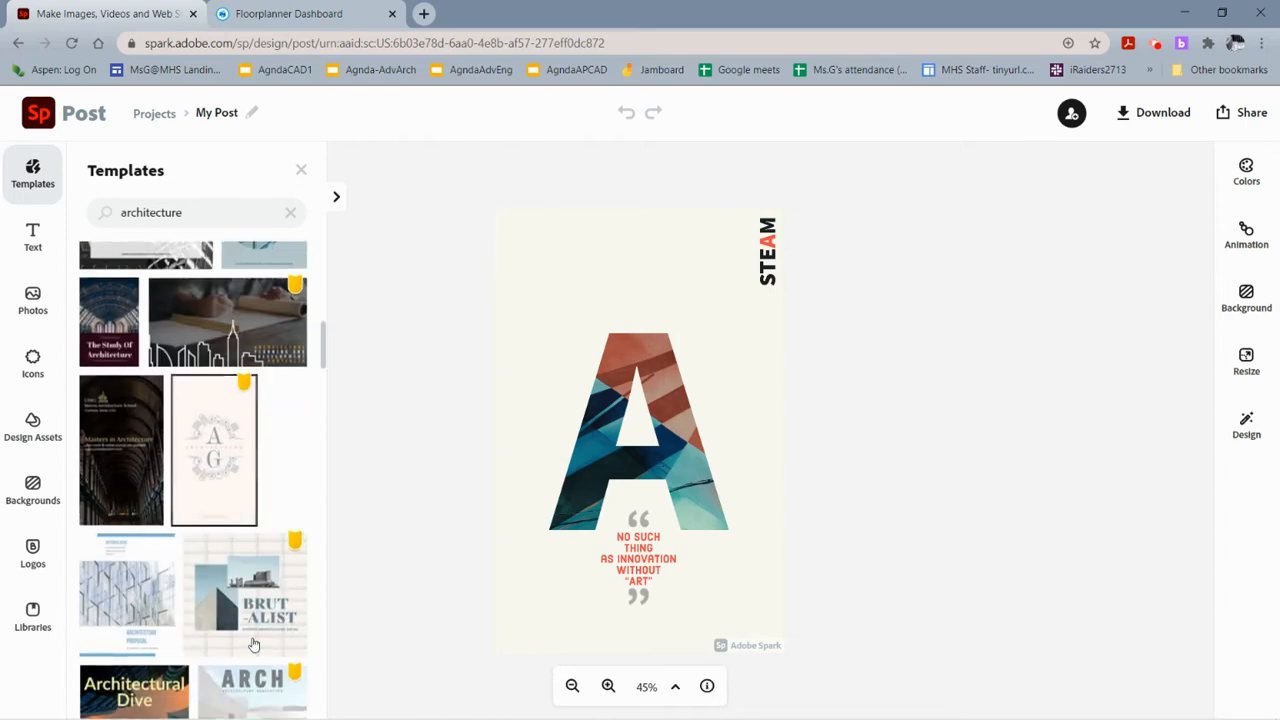
click(230, 490)
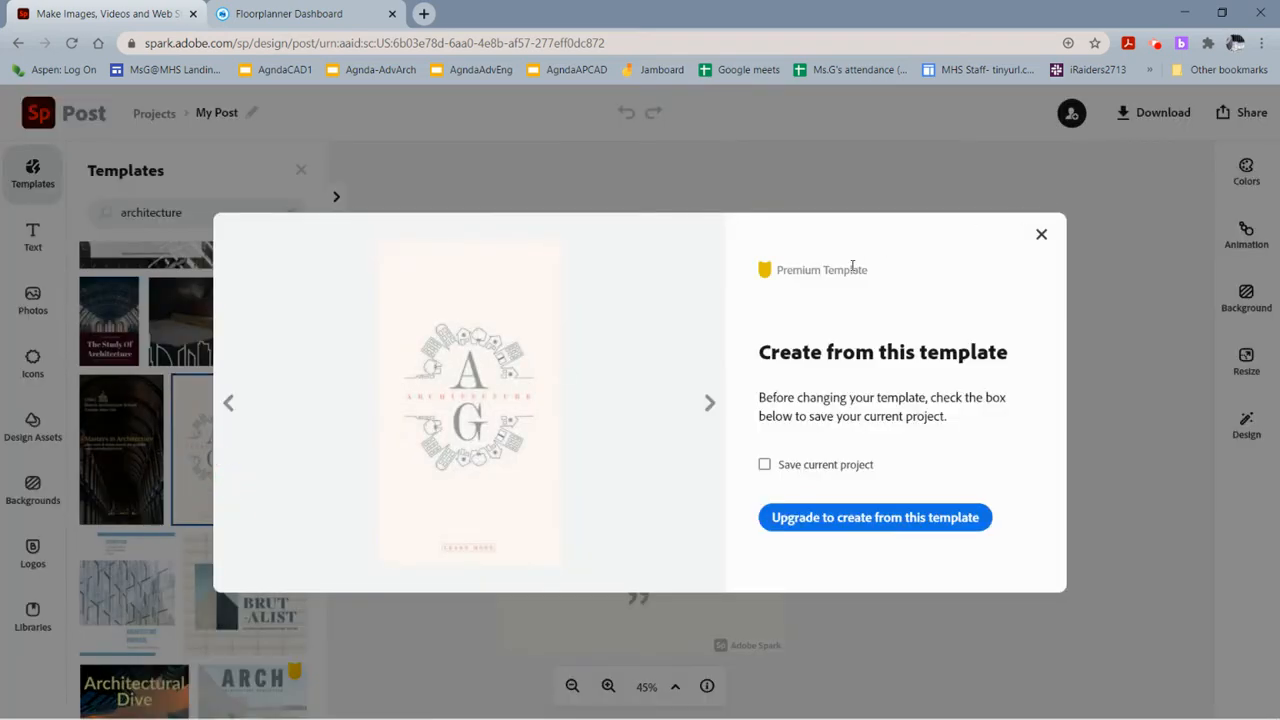
click(1042, 236)
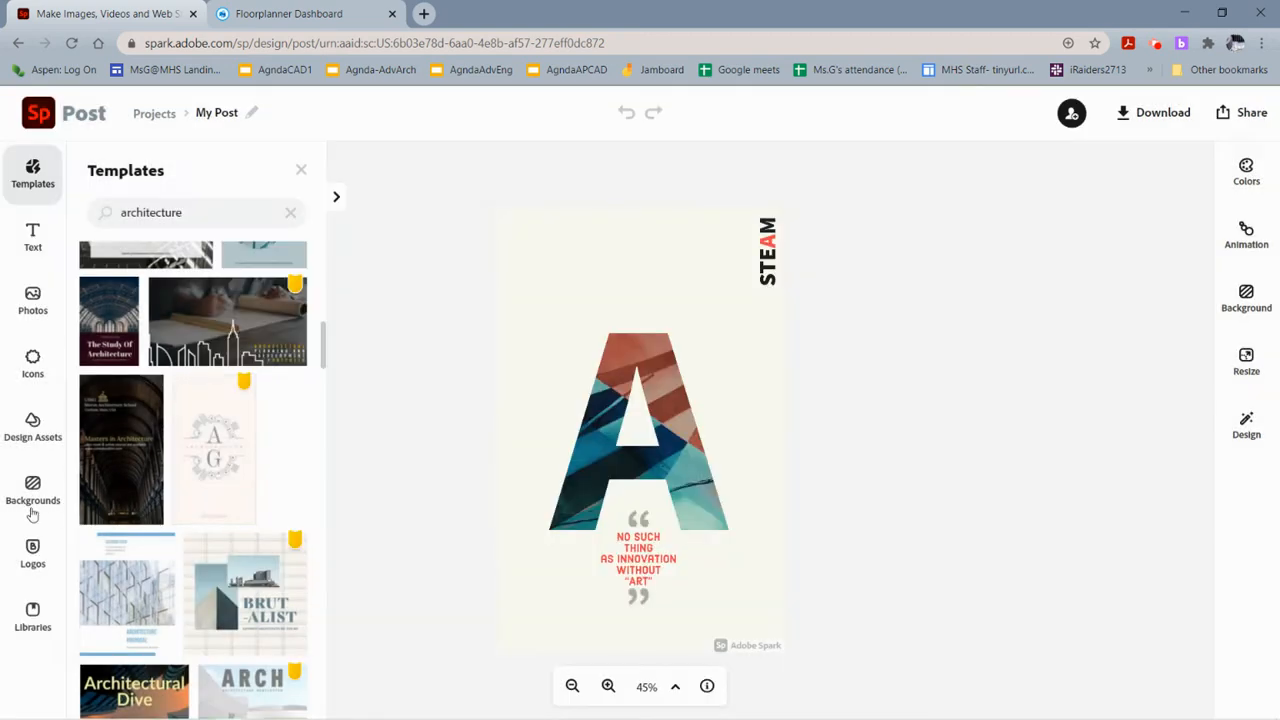
scroll(110, 328, up, 5)
click(110, 328)
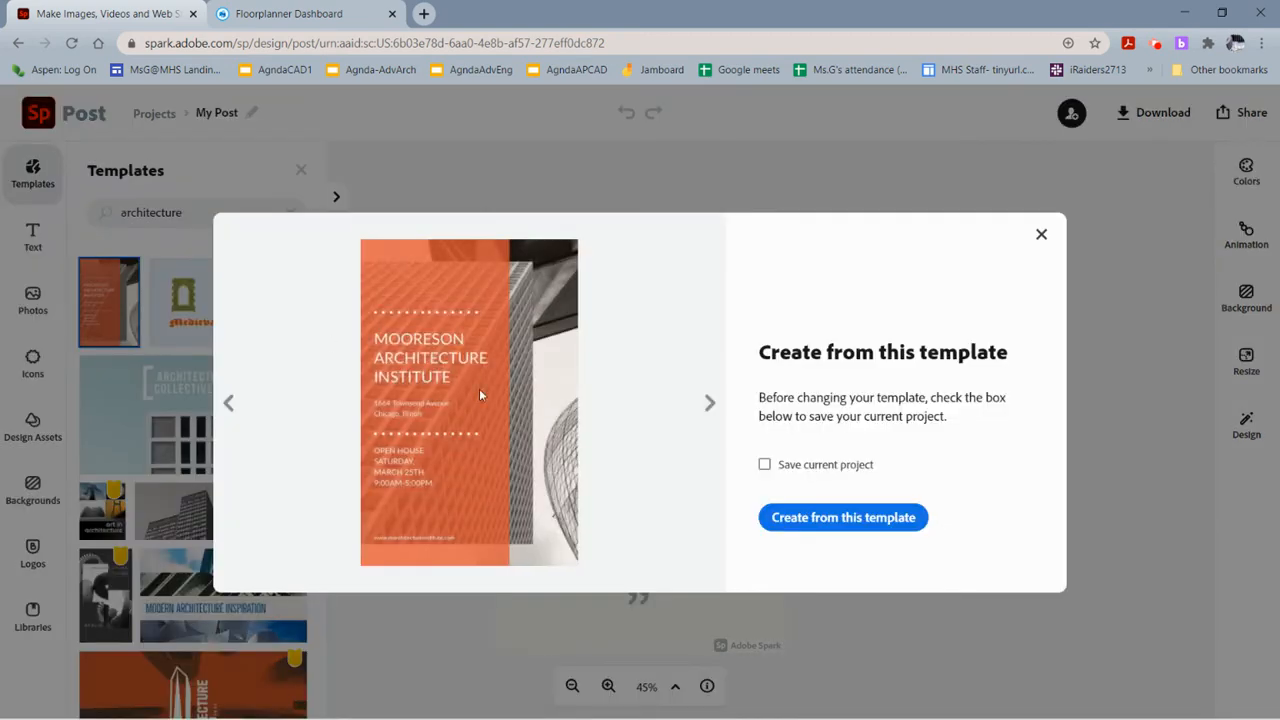
click(1040, 236)
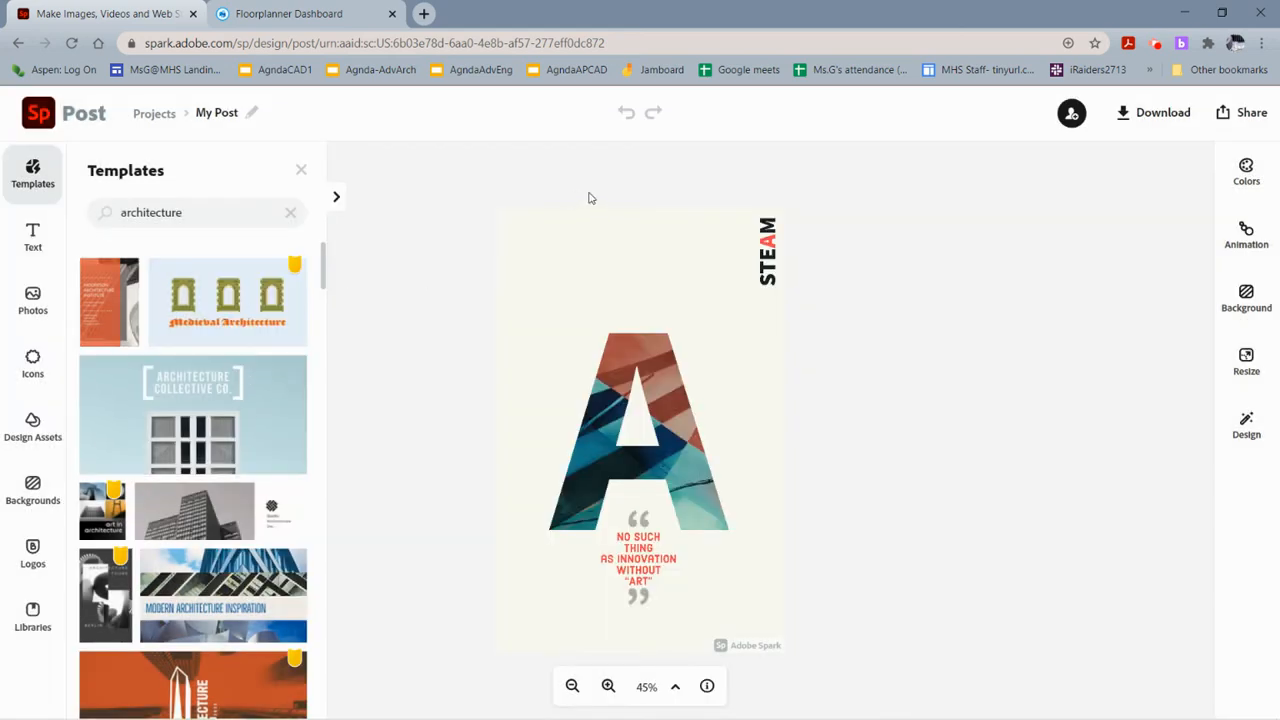
Delete the large A lettering and the background image from the poster.
click(659, 459)
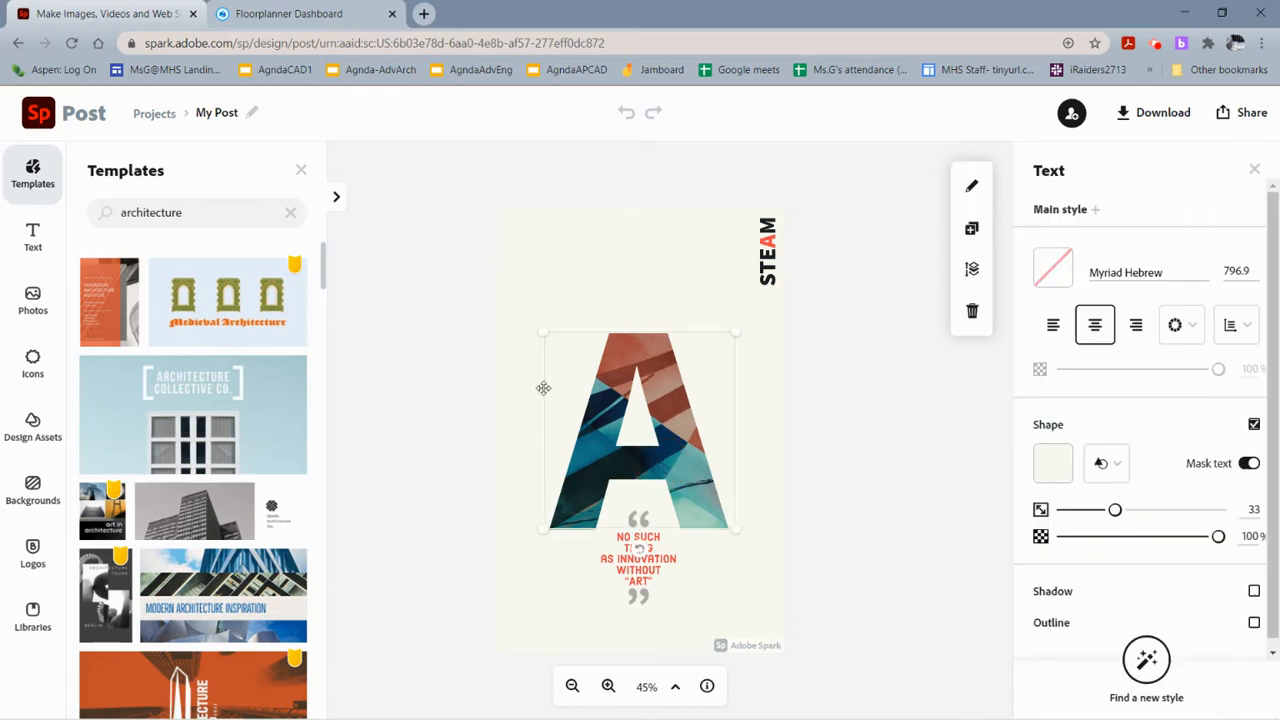
key(Delete)
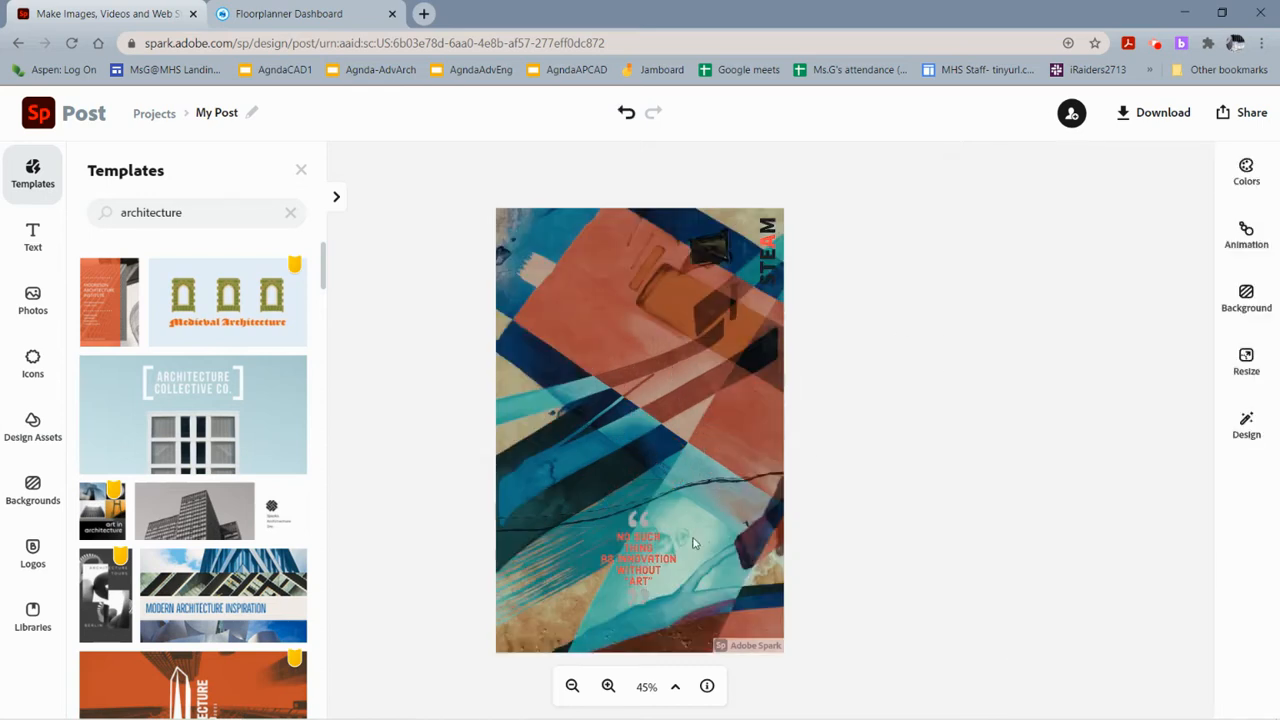
click(738, 466)
key(Delete)
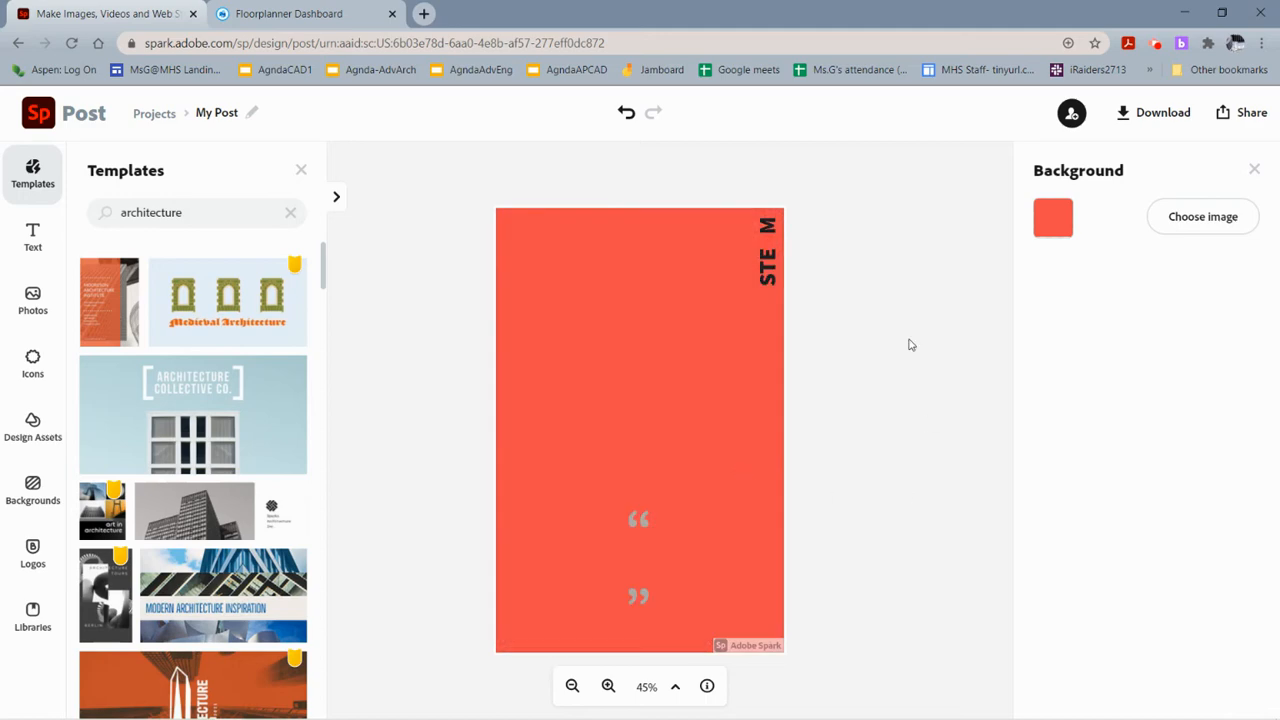
Set the poster background to a pale cream colour, #FBFBE5.
click(1051, 222)
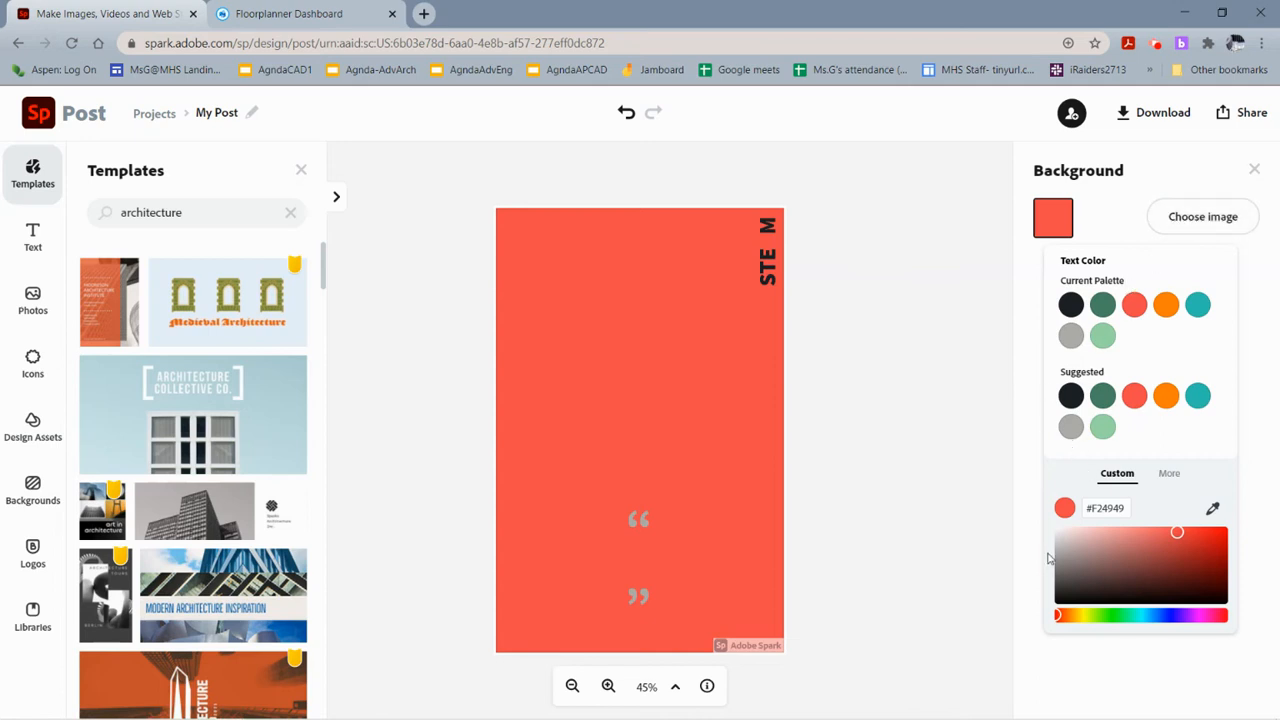
click(1064, 534)
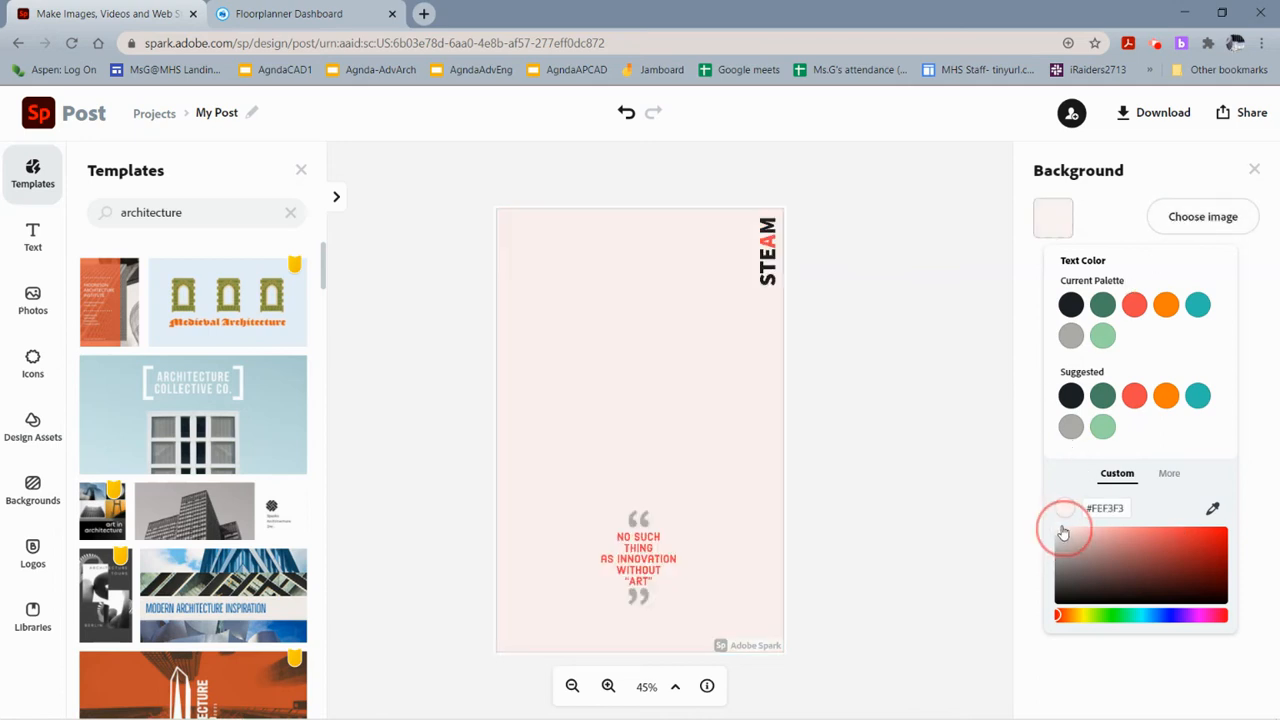
click(1085, 620)
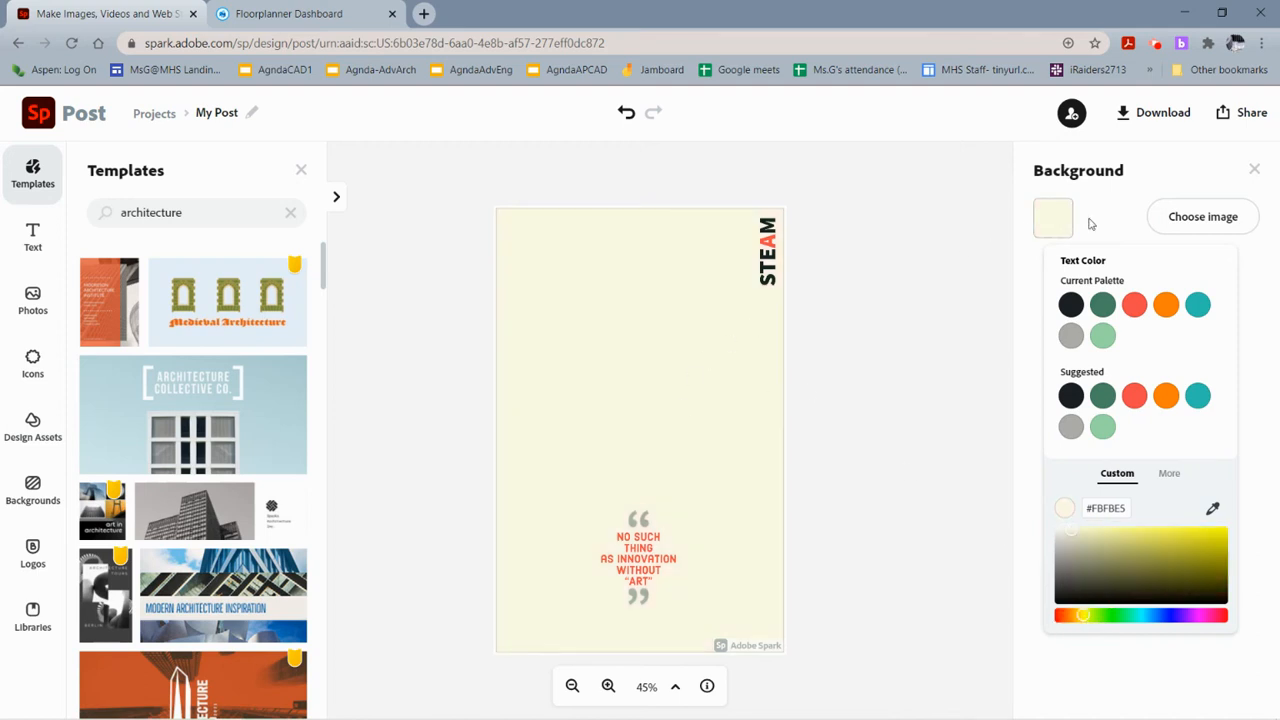
click(960, 416)
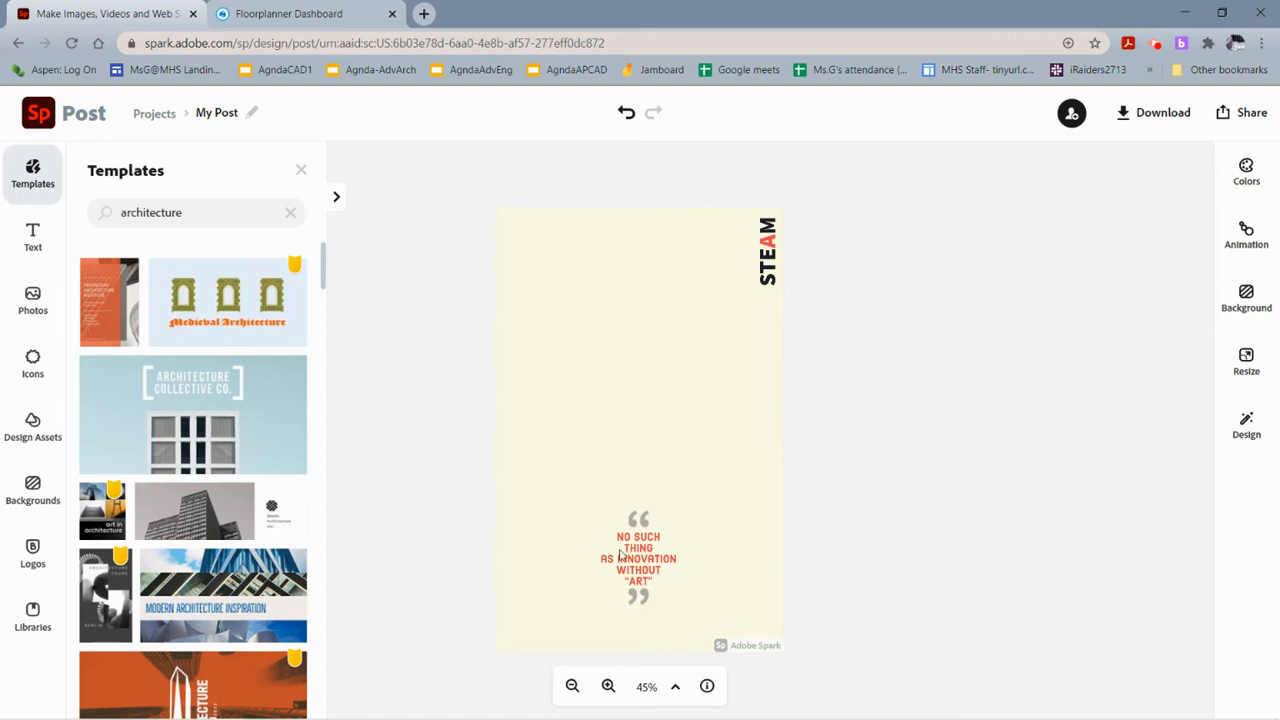
Delete the vertical STEAM title from the poster.
click(771, 279)
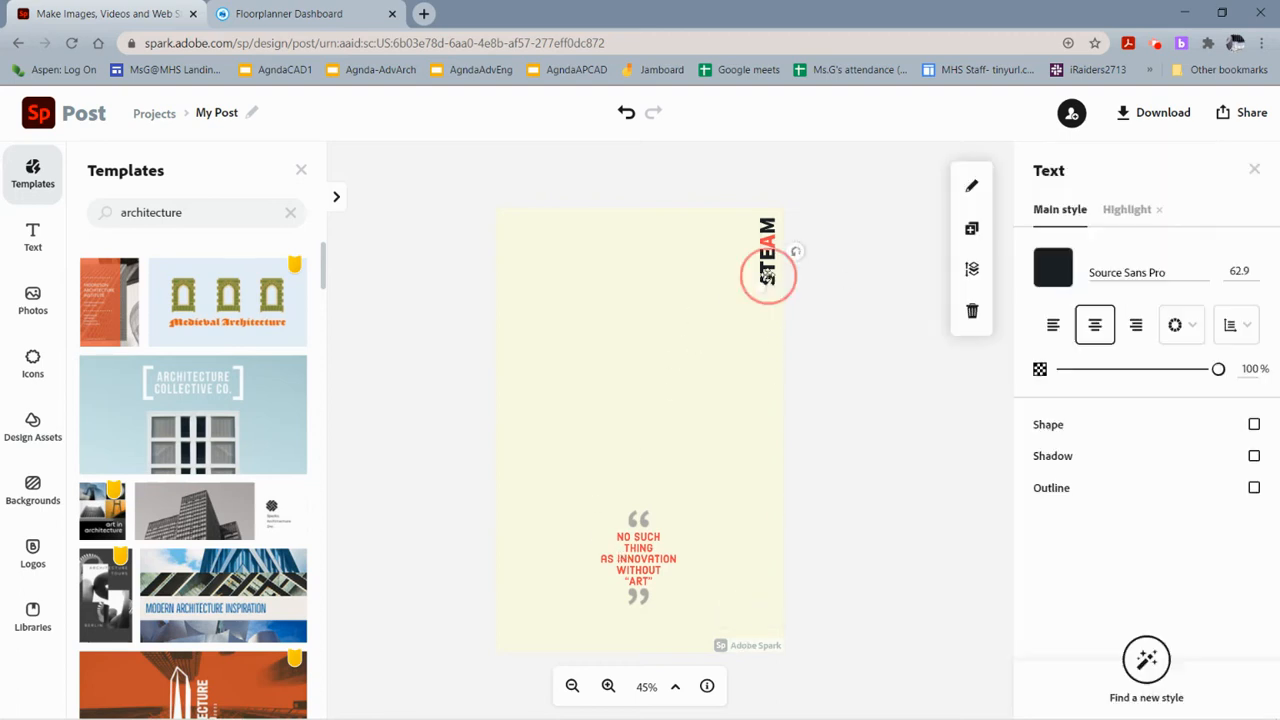
key(Delete)
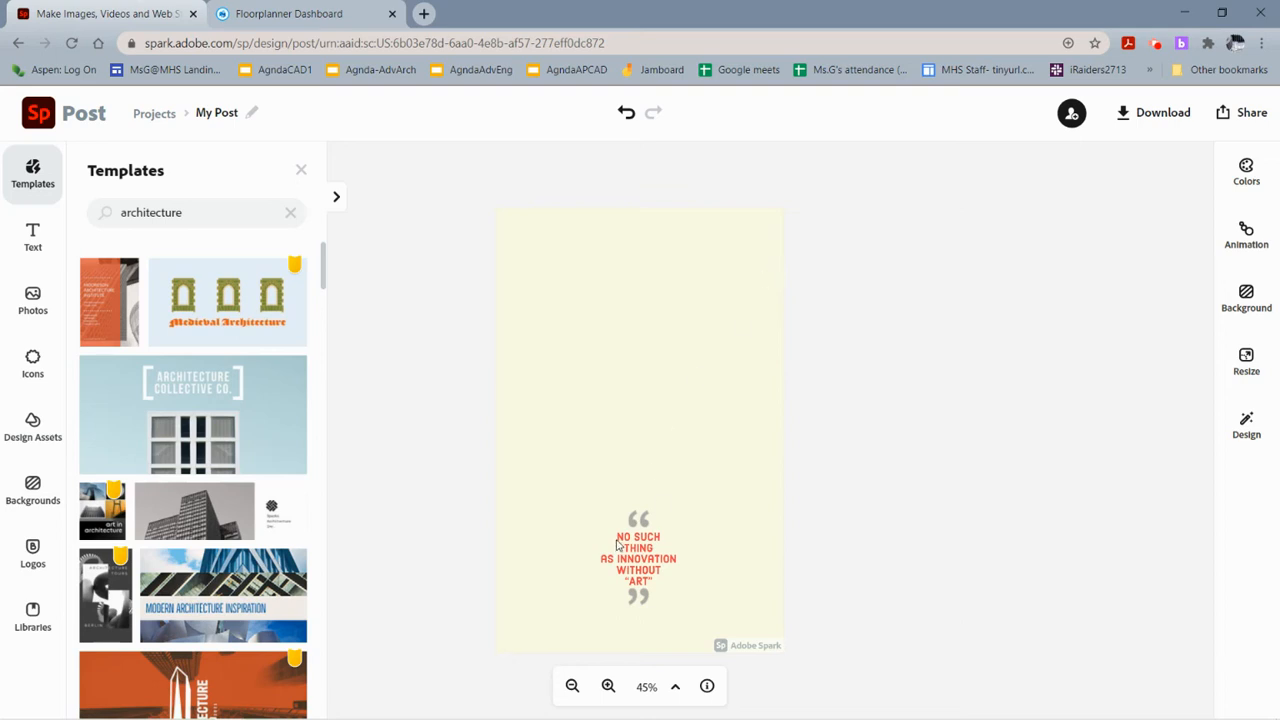
Add the curved "Handmade in California" text template and move it to the top of the poster.
click(38, 245)
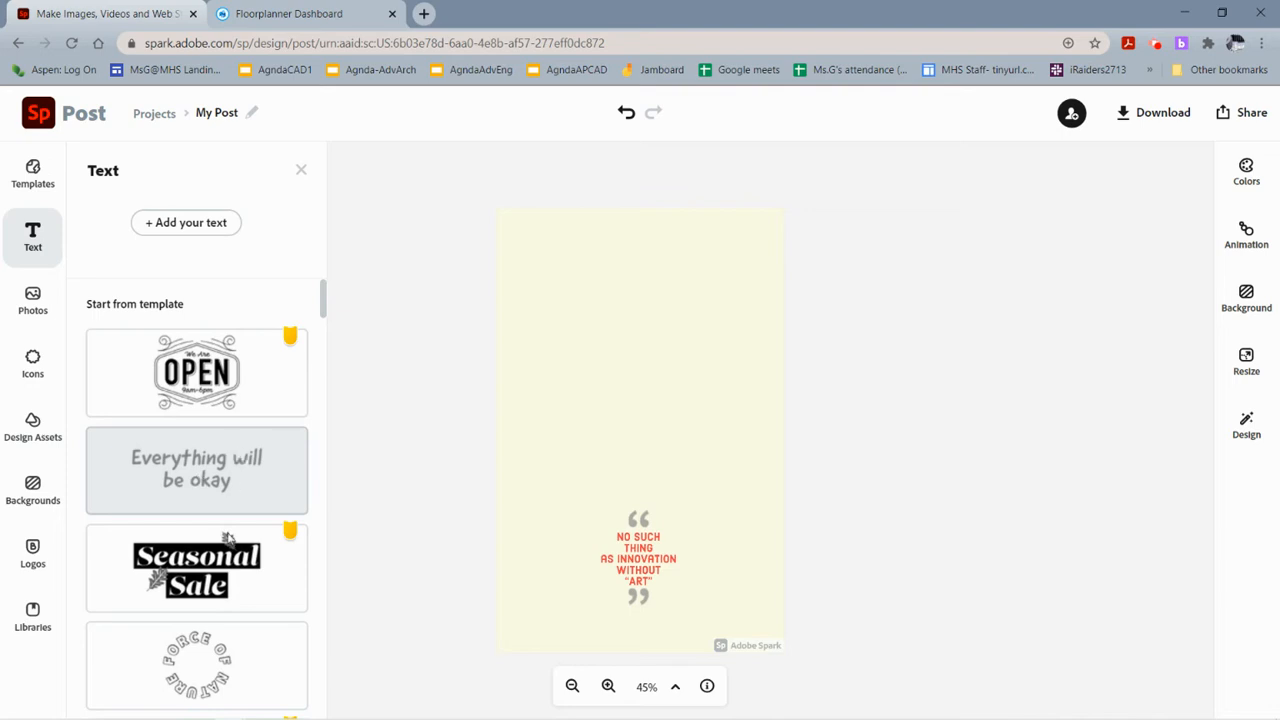
scroll(245, 615, down, 3)
scroll(245, 615, down, 6)
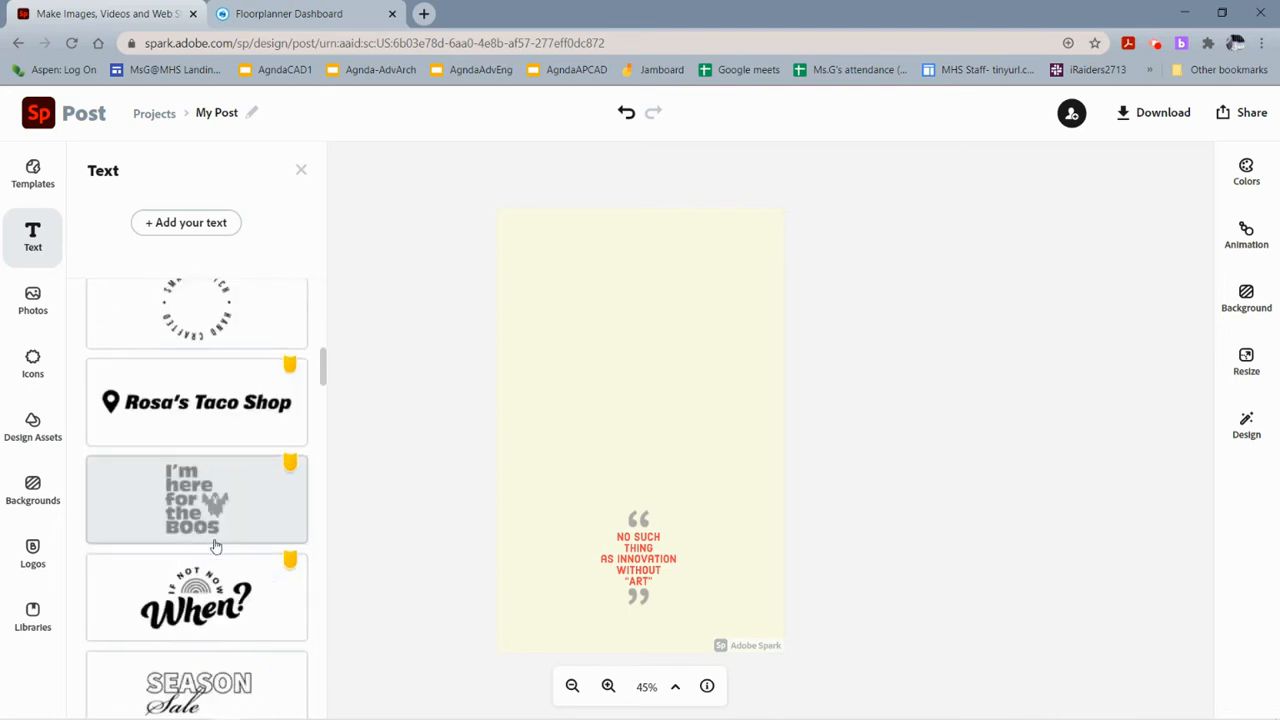
scroll(230, 578, down, 2)
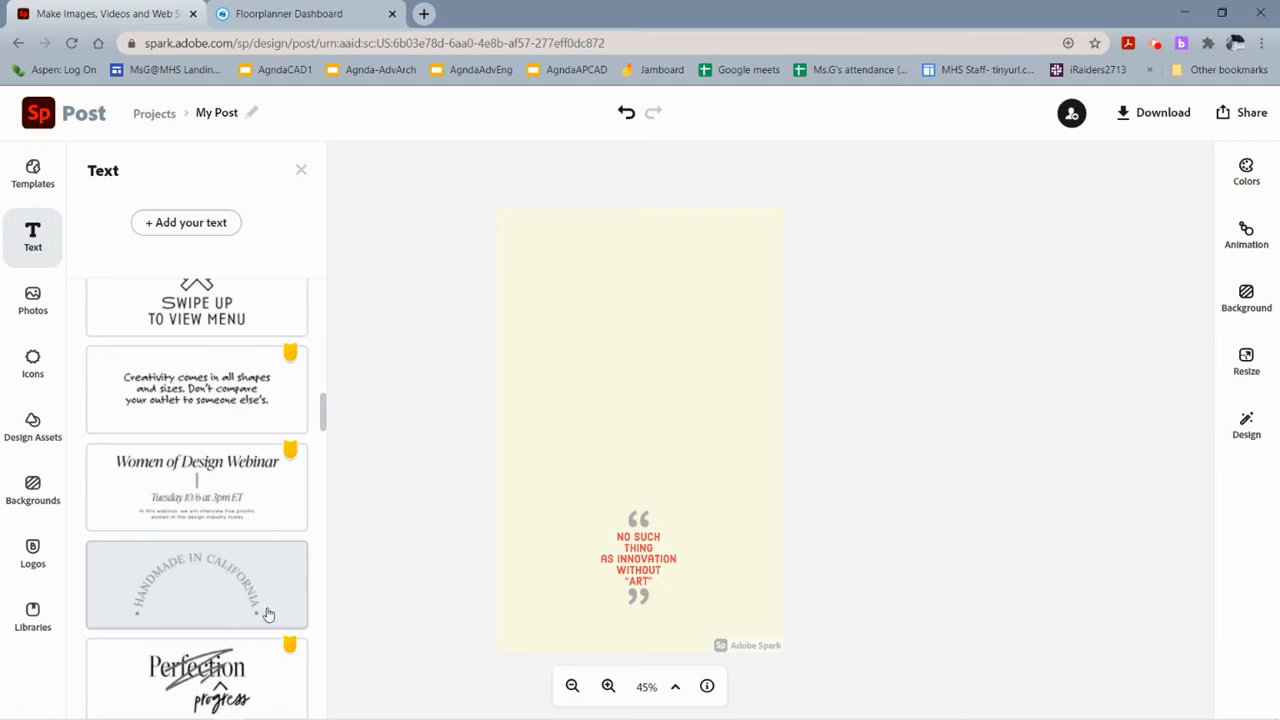
click(200, 572)
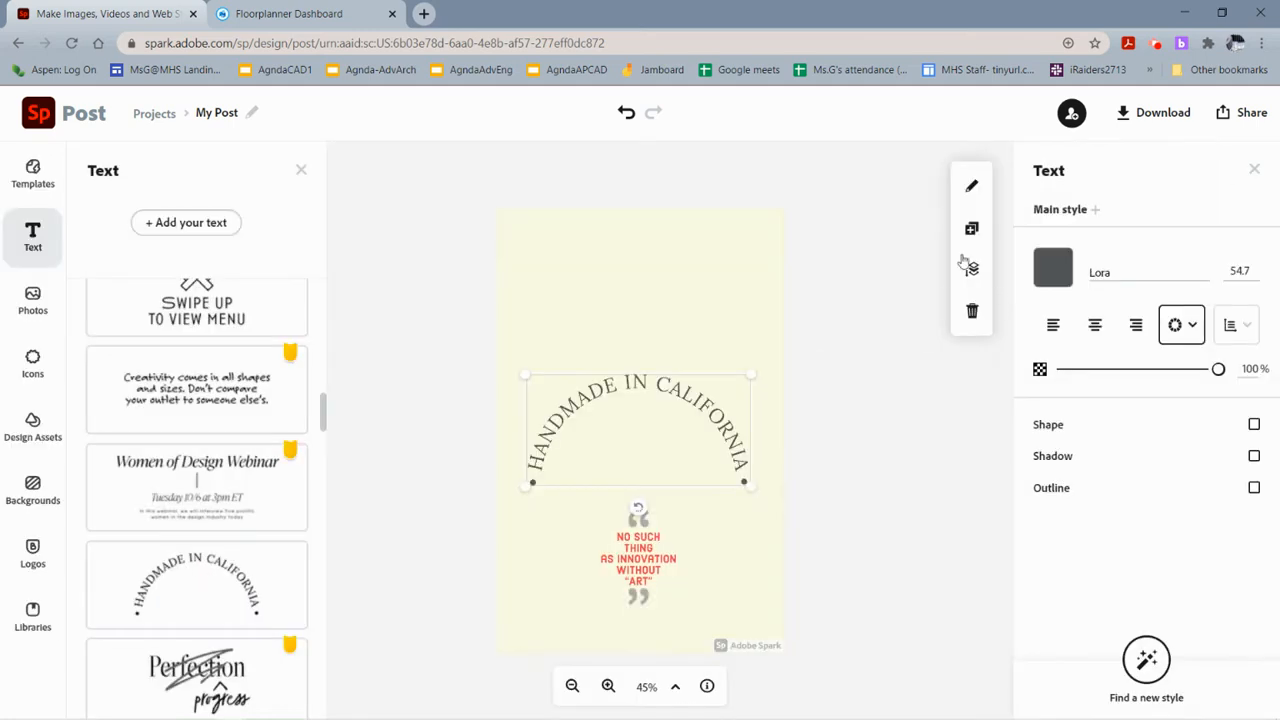
drag(636, 450, 640, 292)
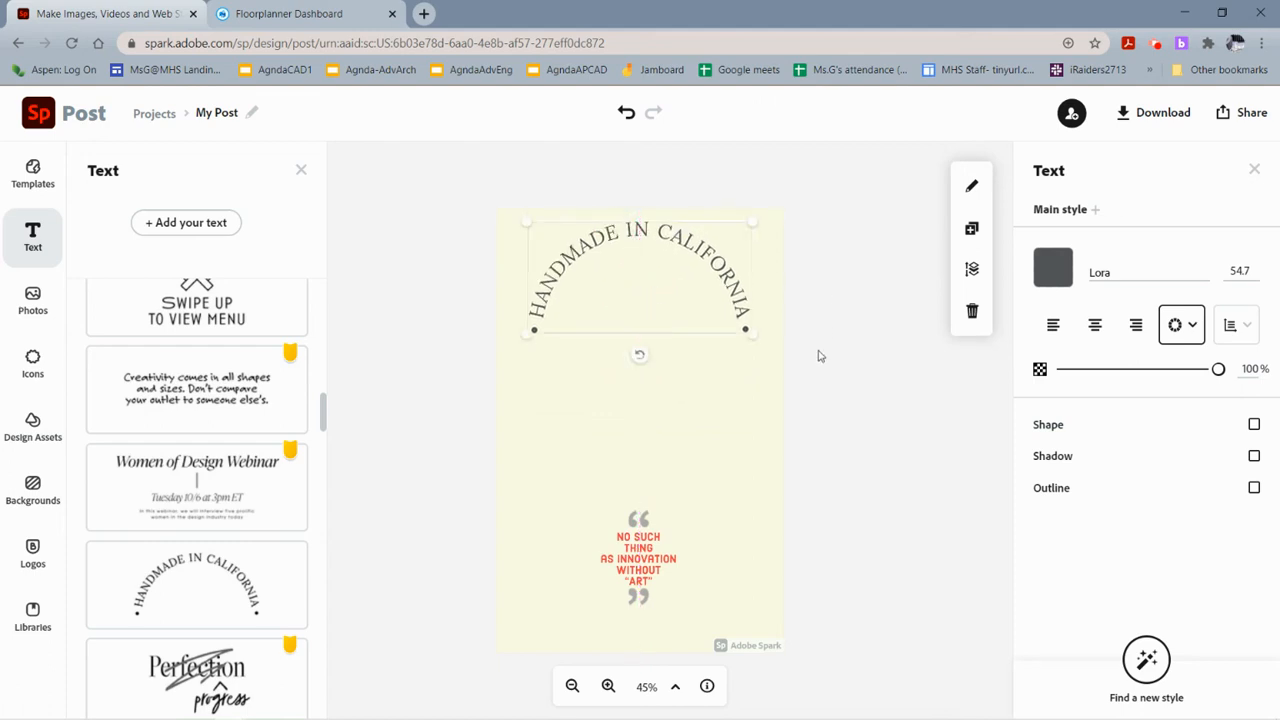
Resize the design to the Letter 8.5 x 11 in print format.
click(671, 403)
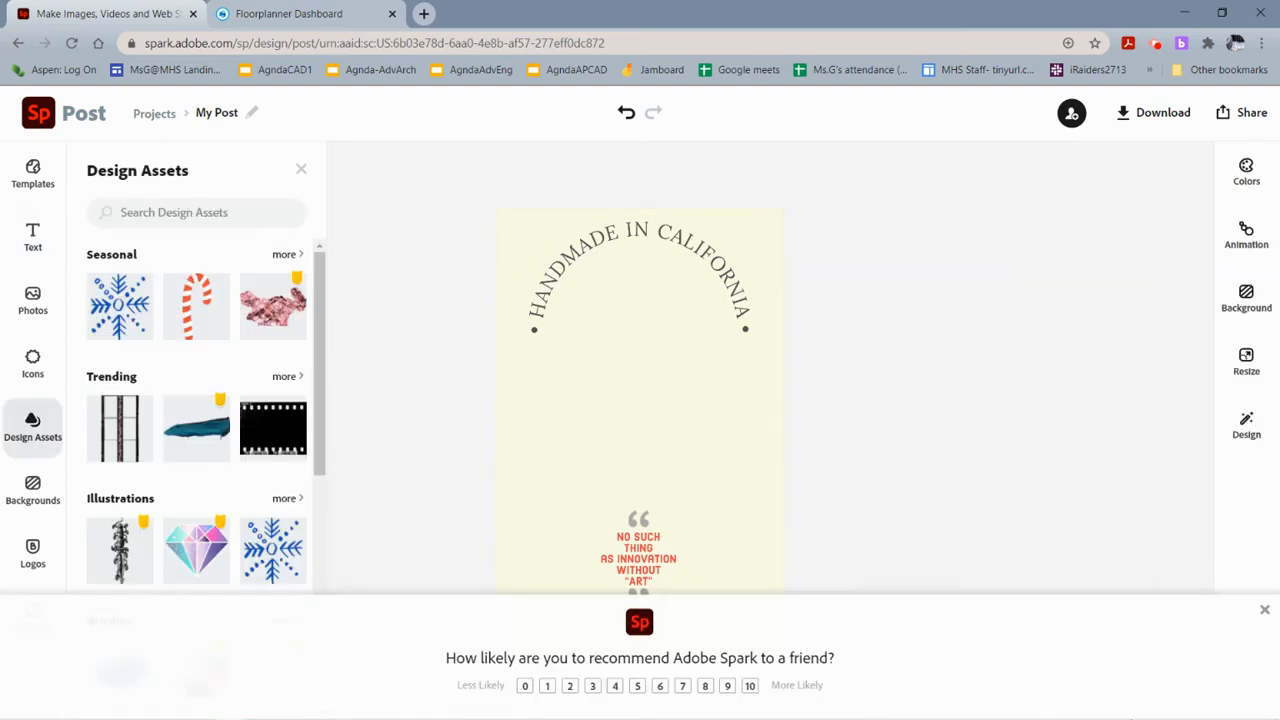
click(1246, 362)
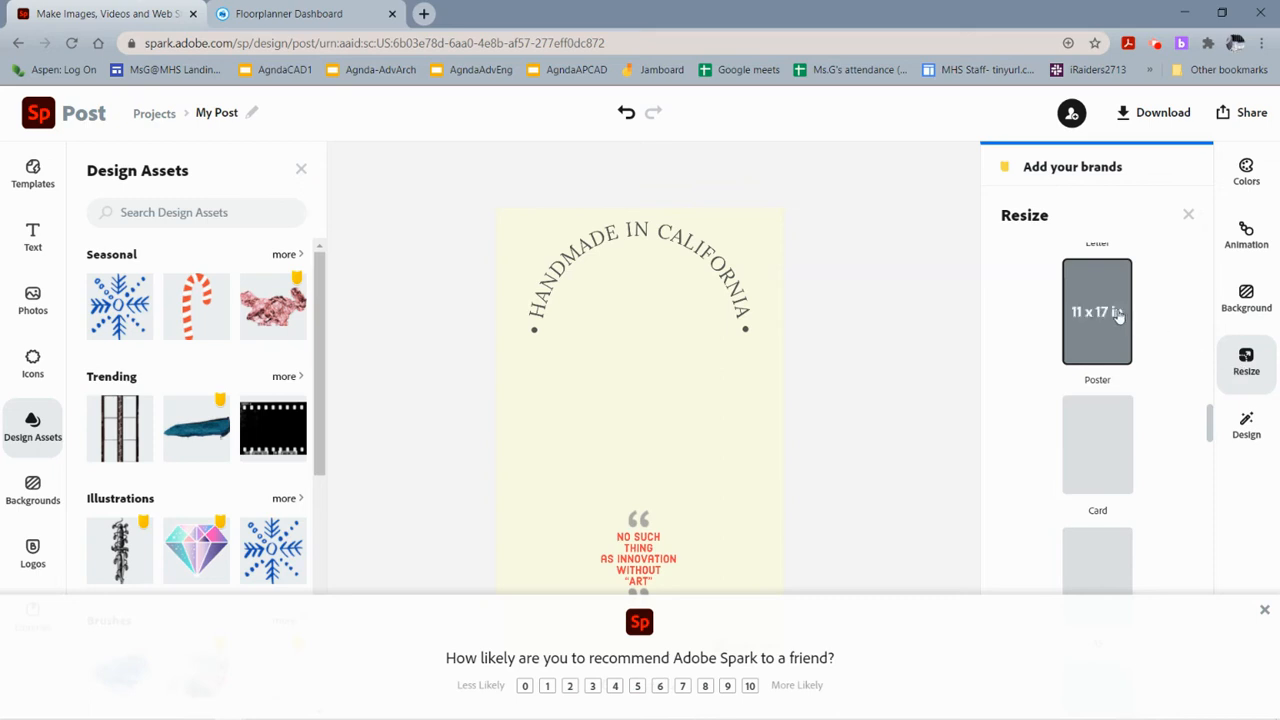
scroll(1110, 330, down, 5)
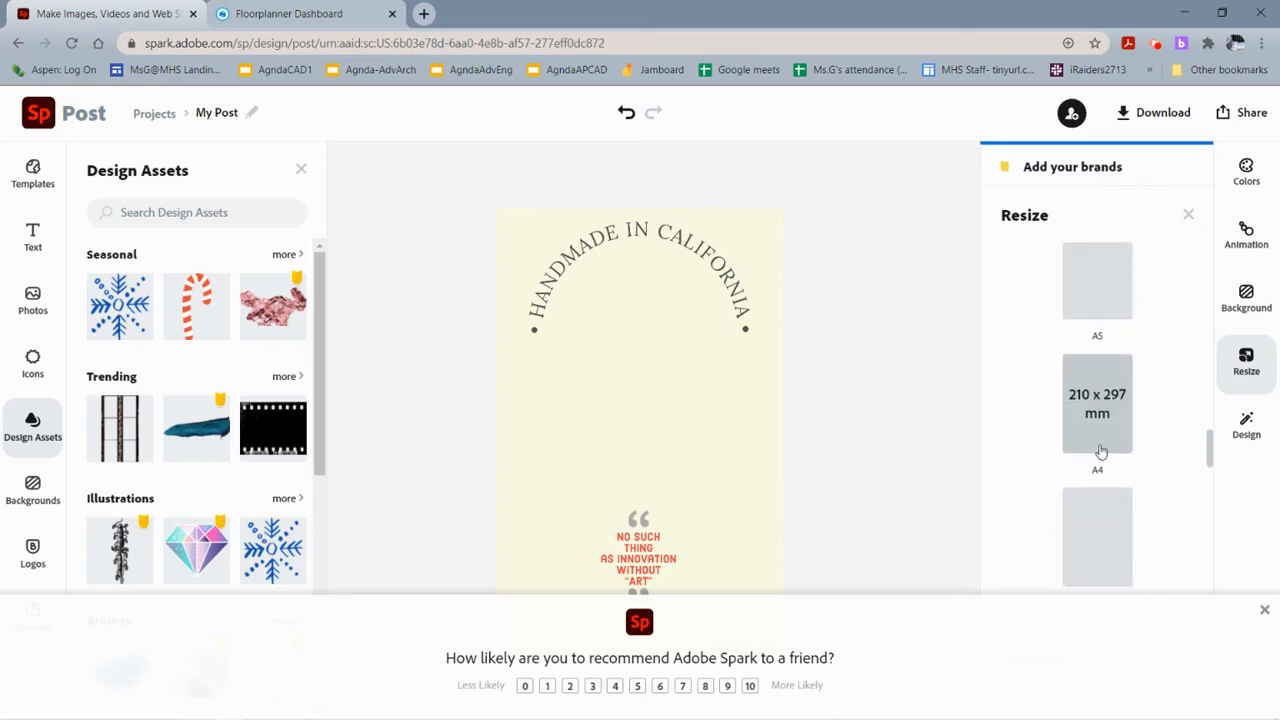
scroll(1100, 452, down, 1)
scroll(1100, 452, up, 6)
click(1082, 362)
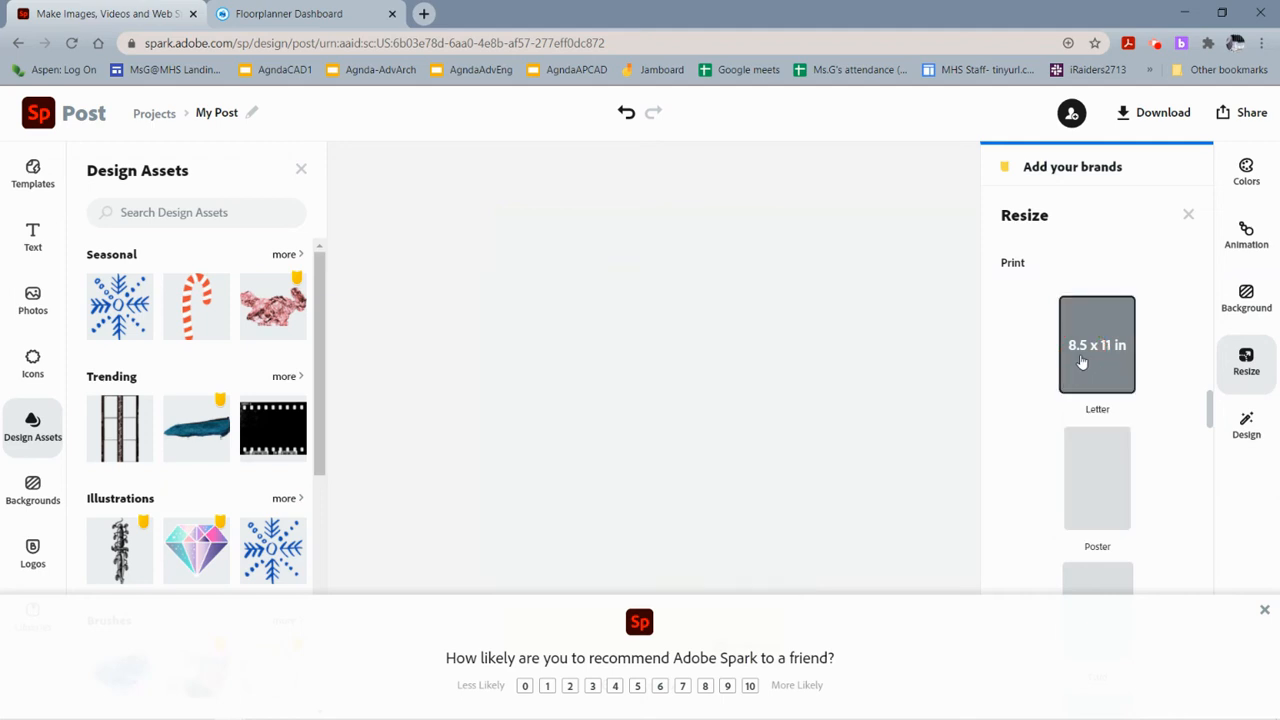
Resize the design back to the 11 x 17 in Poster format.
scroll(1090, 360, up, 3)
scroll(1100, 346, up, 4)
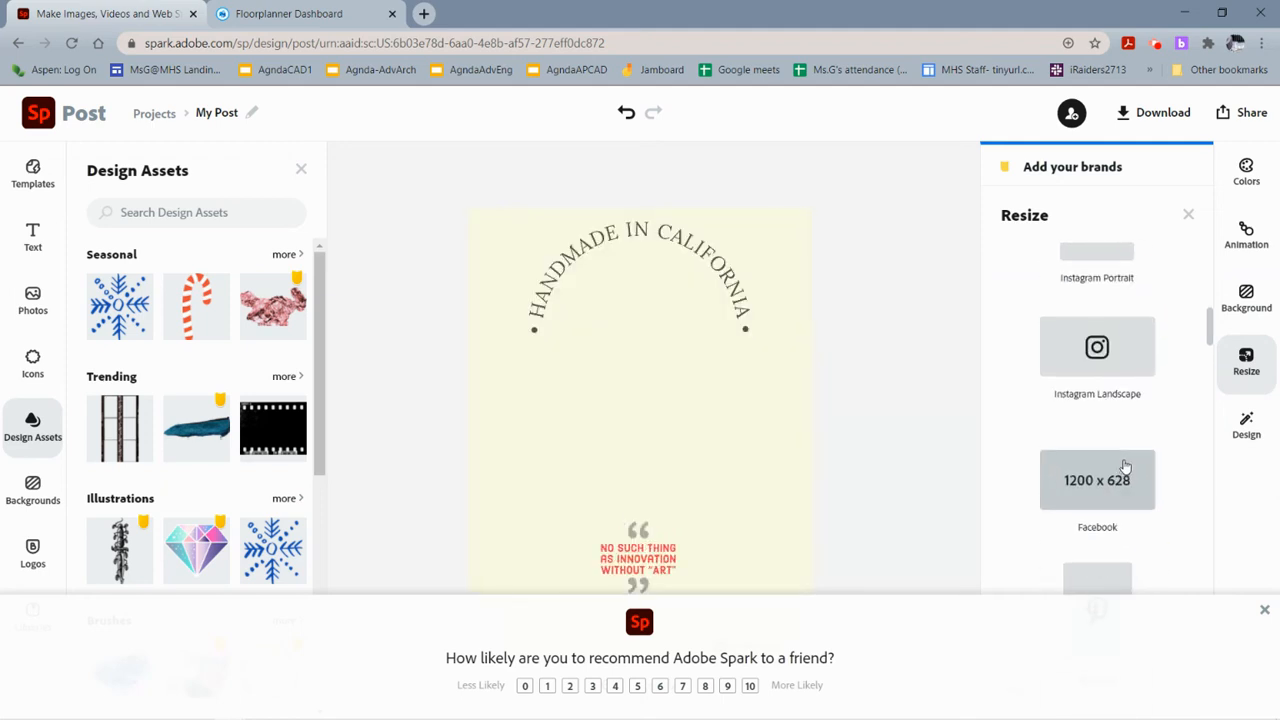
scroll(1125, 466, down, 5)
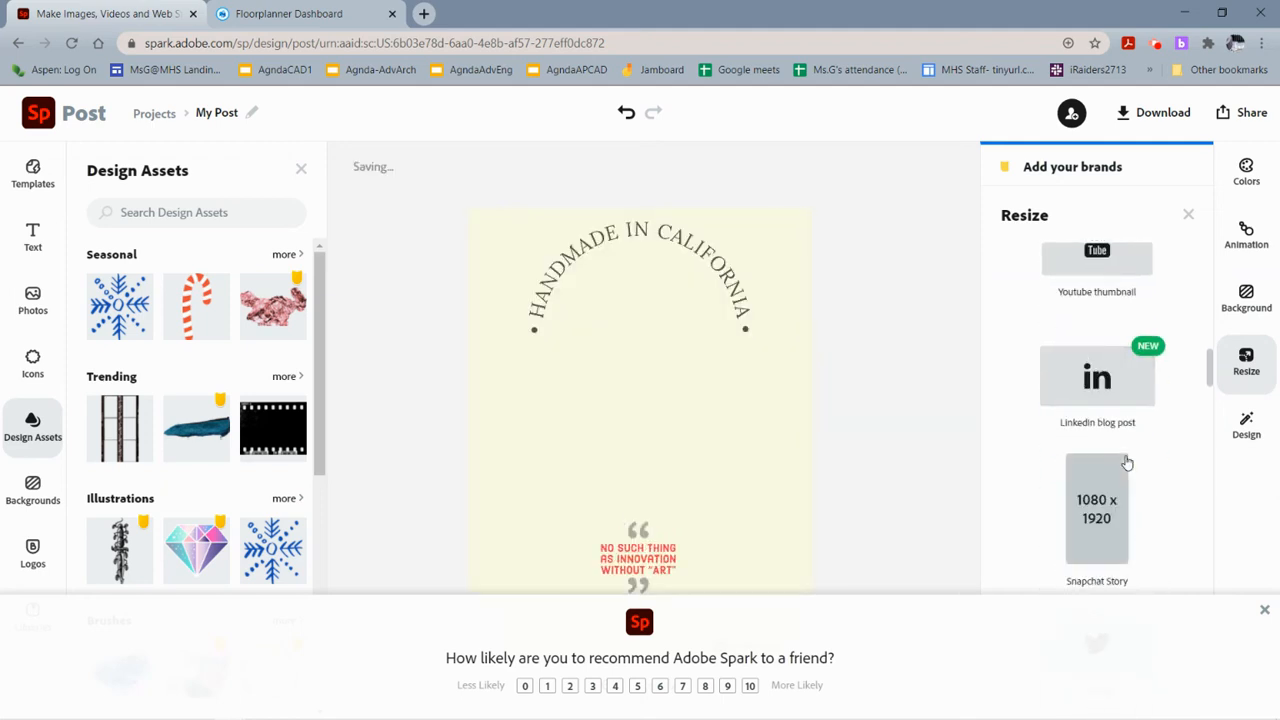
scroll(1126, 463, down, 4)
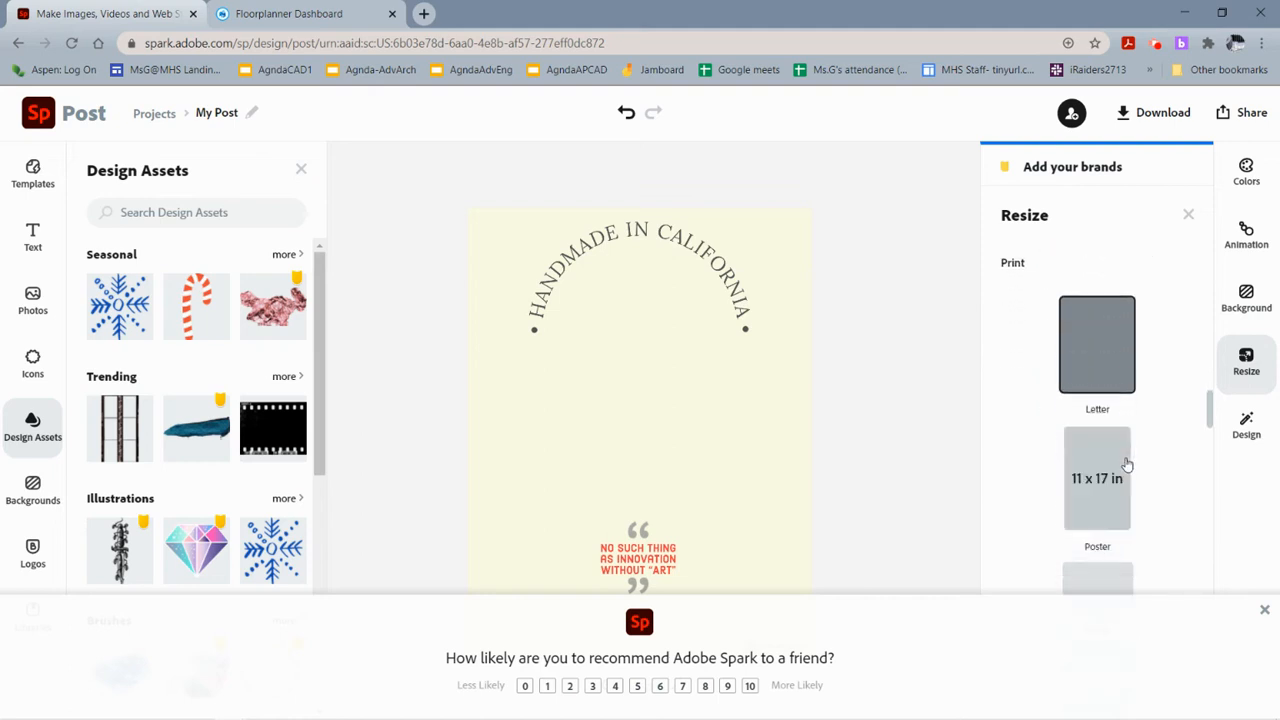
click(1125, 469)
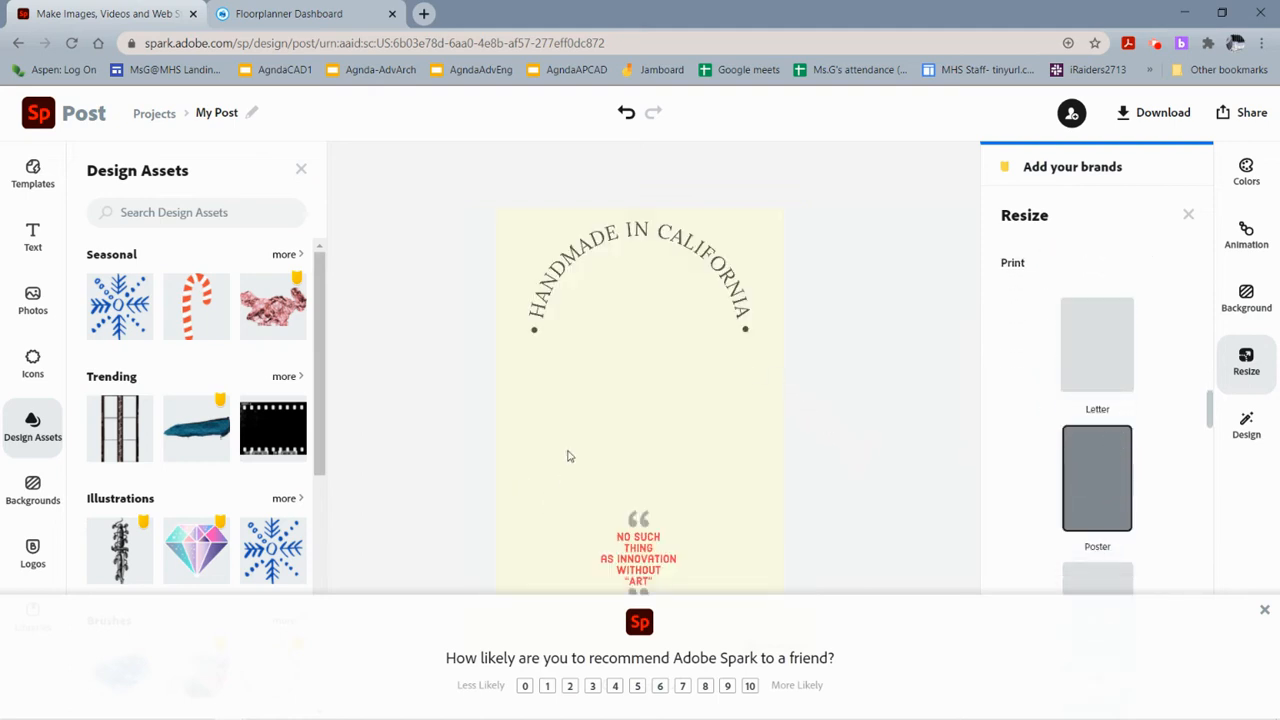
Scale the curved text down to a small block in the poster's top-left corner.
click(536, 313)
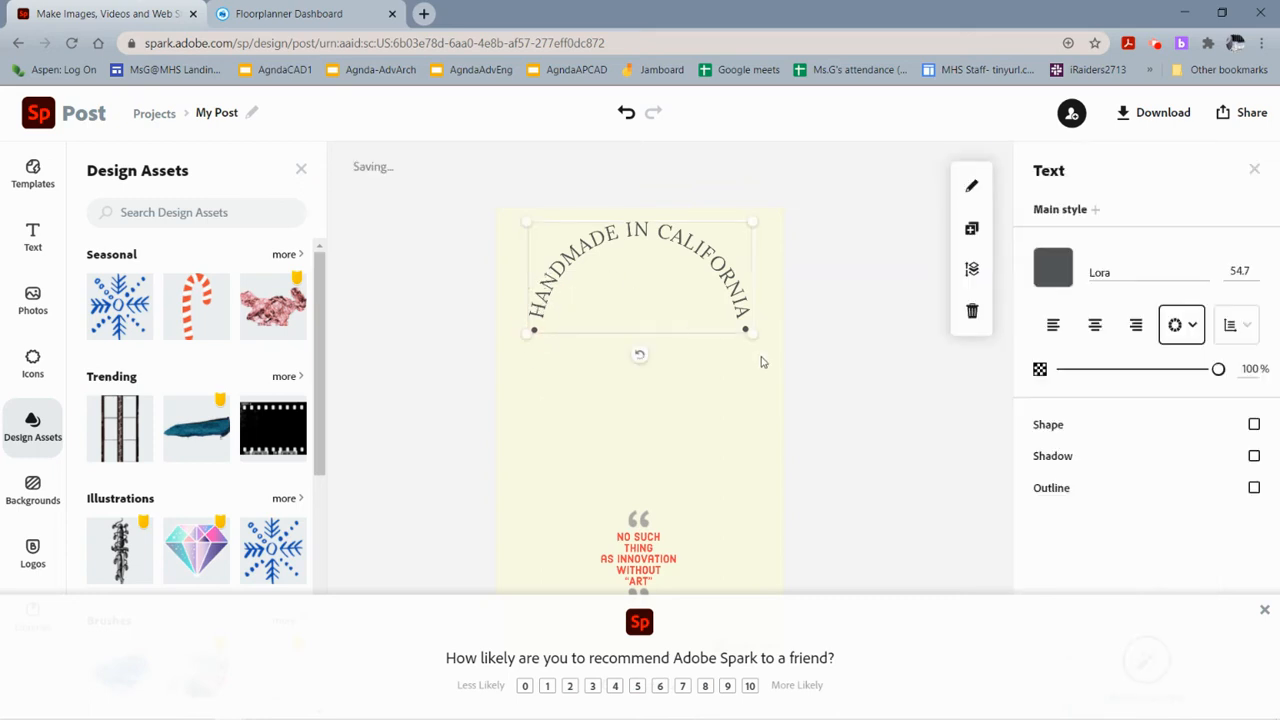
drag(757, 339, 608, 270)
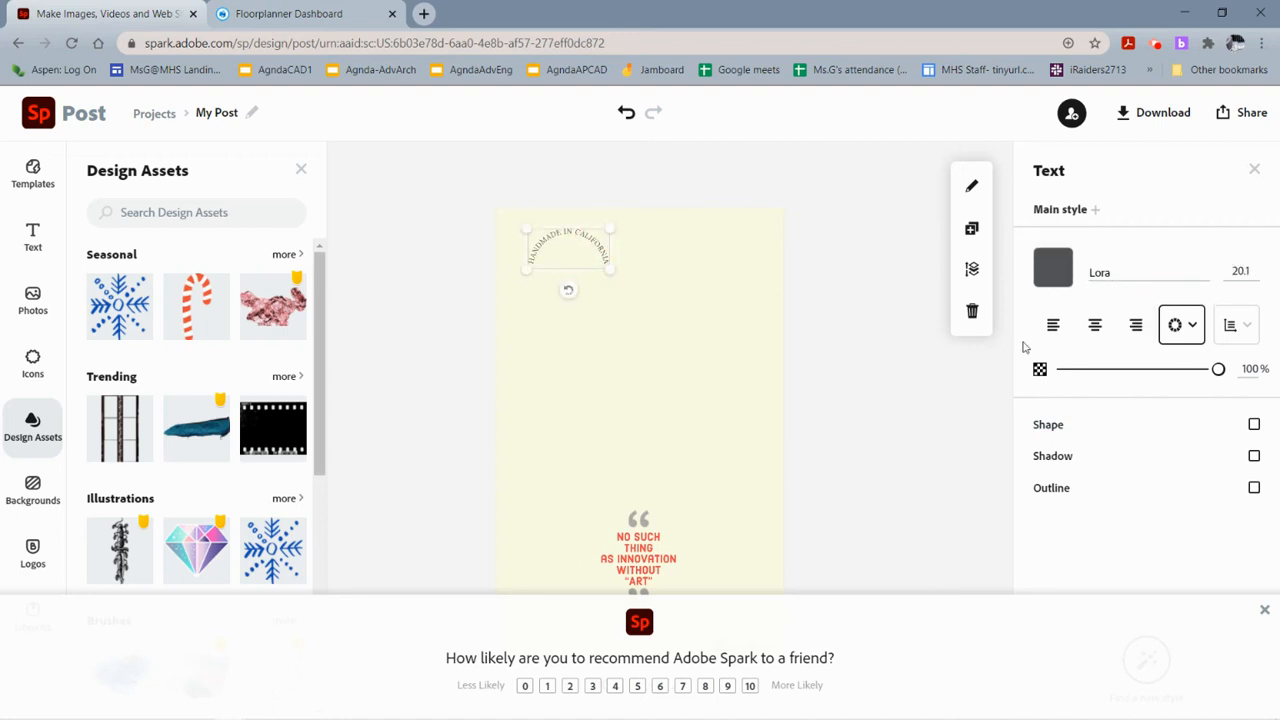
Turn on a shape behind the curved text and choose the filled rectangle shape style.
click(1254, 428)
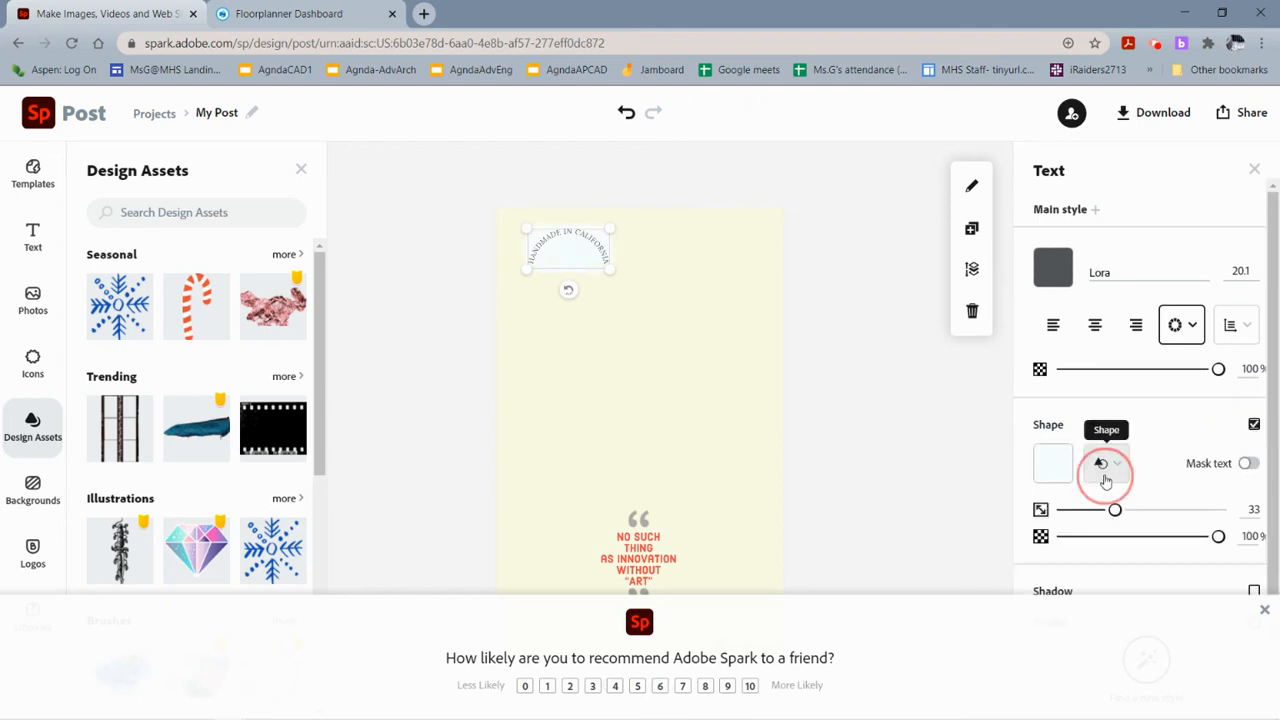
click(1104, 463)
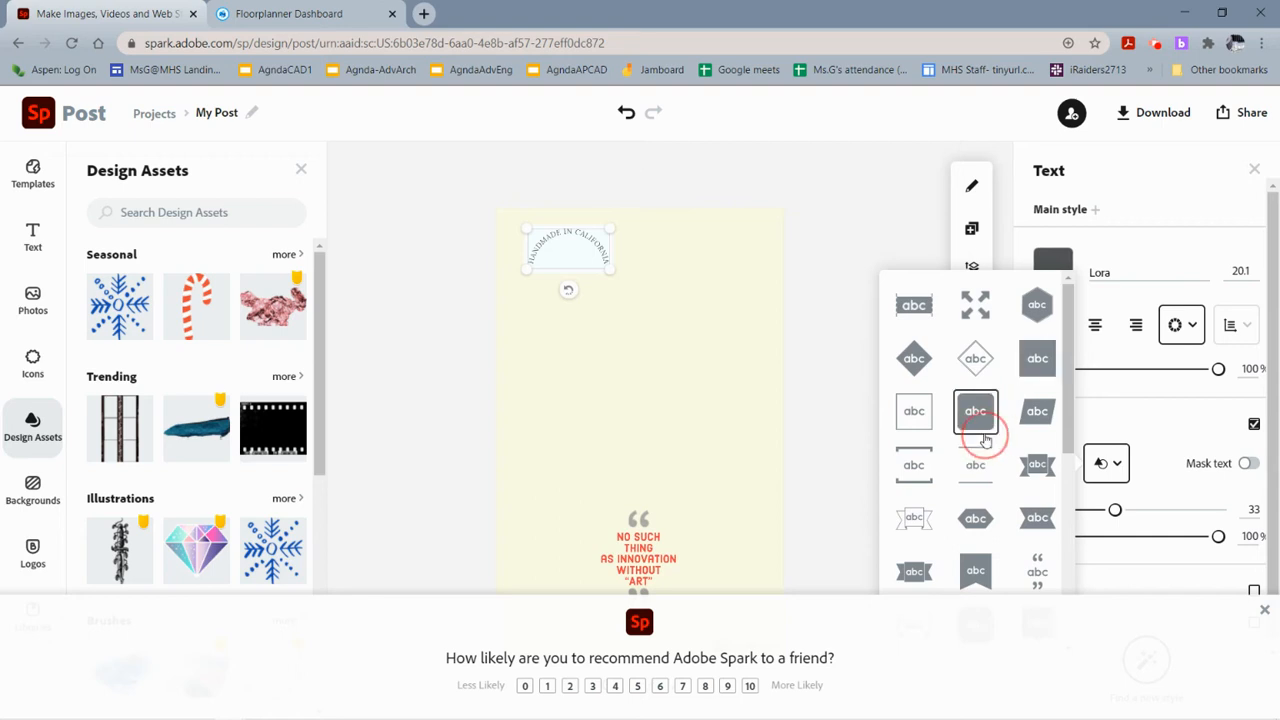
click(918, 376)
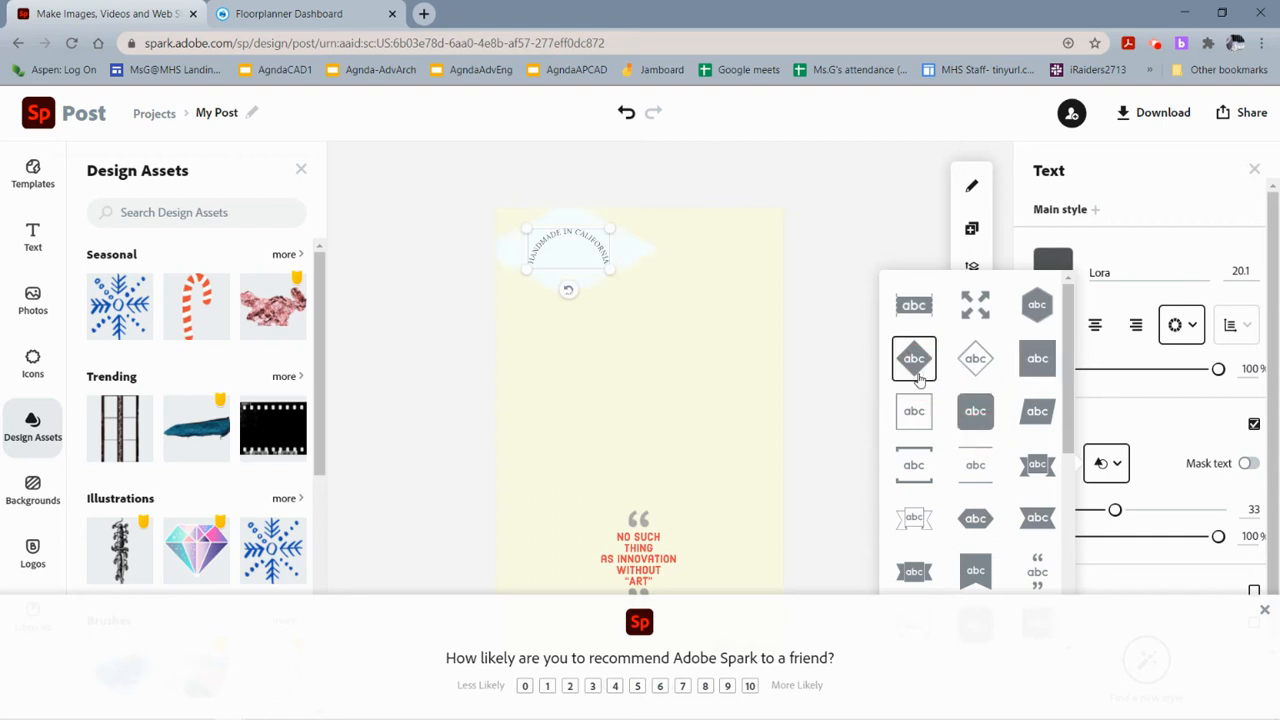
click(978, 412)
click(1140, 415)
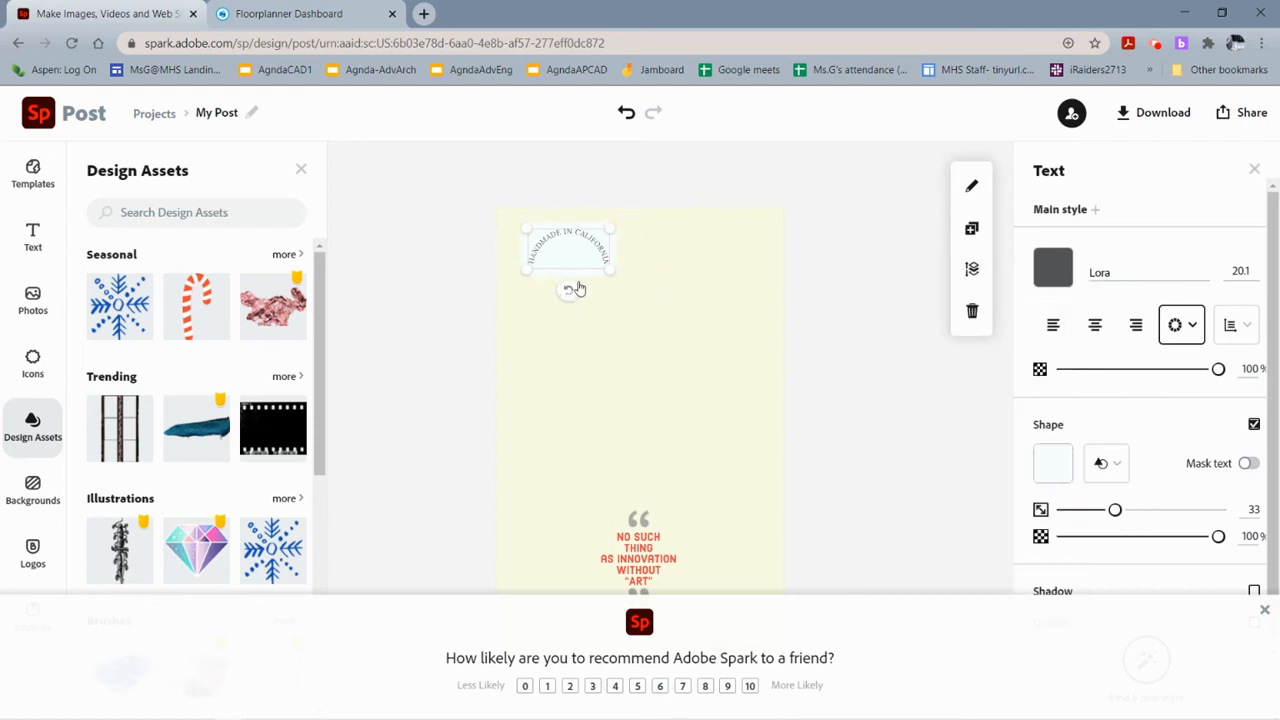
Replace the curved text's words with "Single Story House" and confirm the edit.
double_click(550, 243)
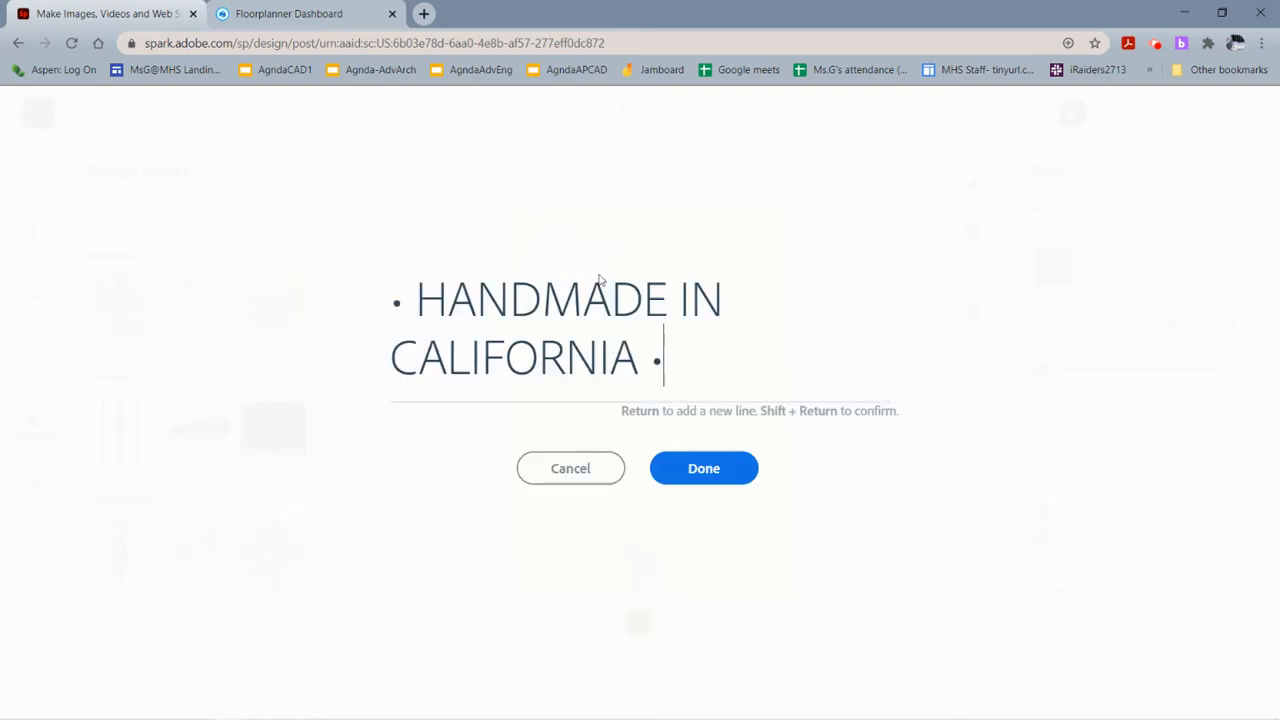
drag(665, 357, 363, 282)
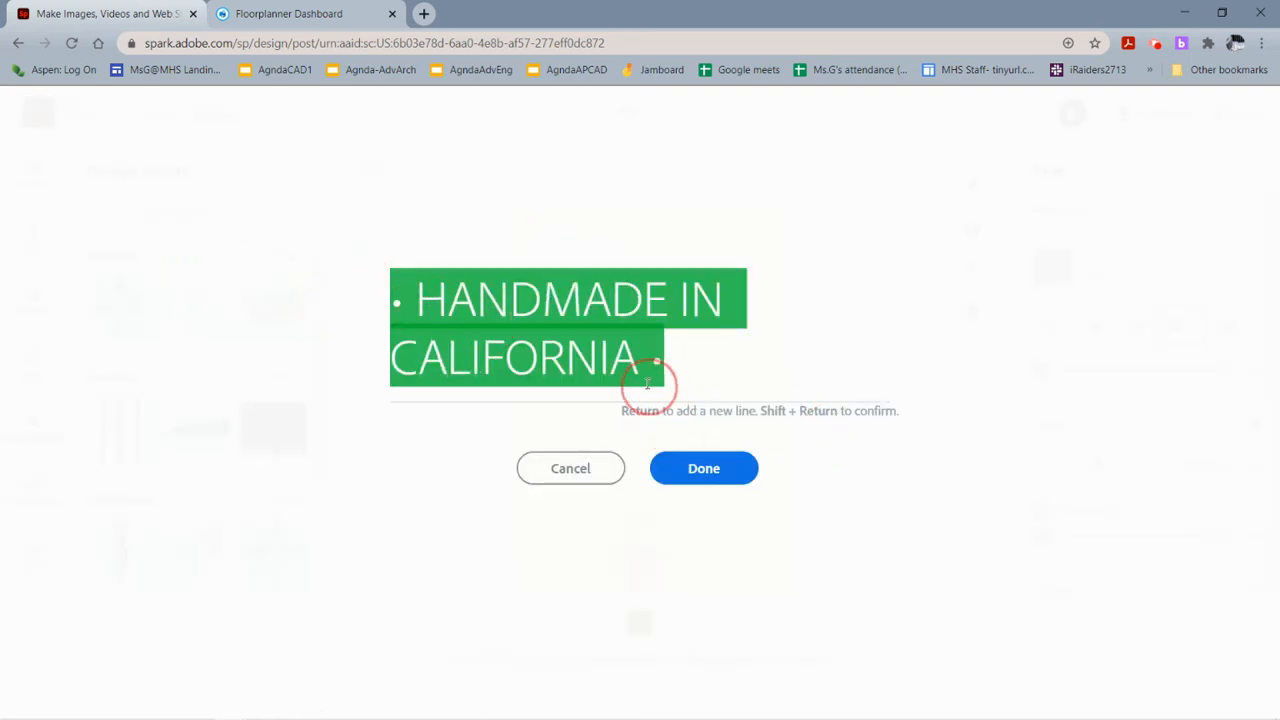
key(Left)
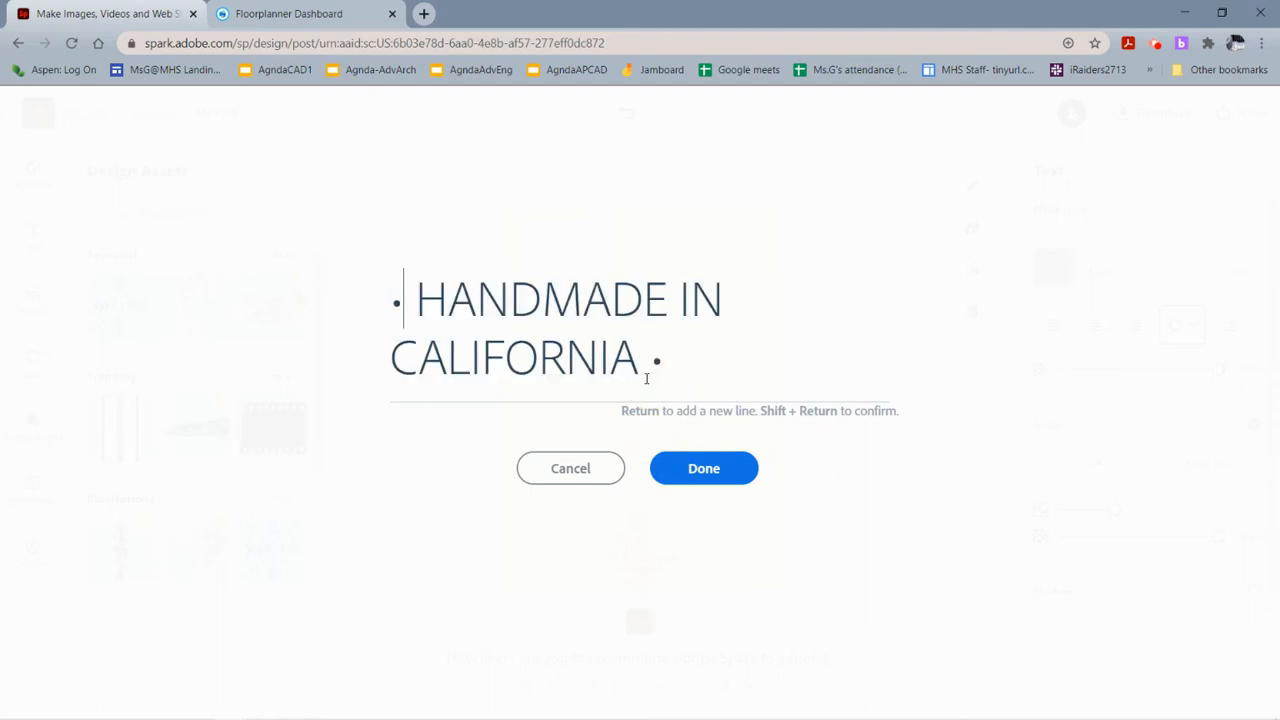
key(ctrl+shift+Right)
key(ctrl+shift+Right)
key(ctrl+shift+Right)
key(ctrl+shift+Right)
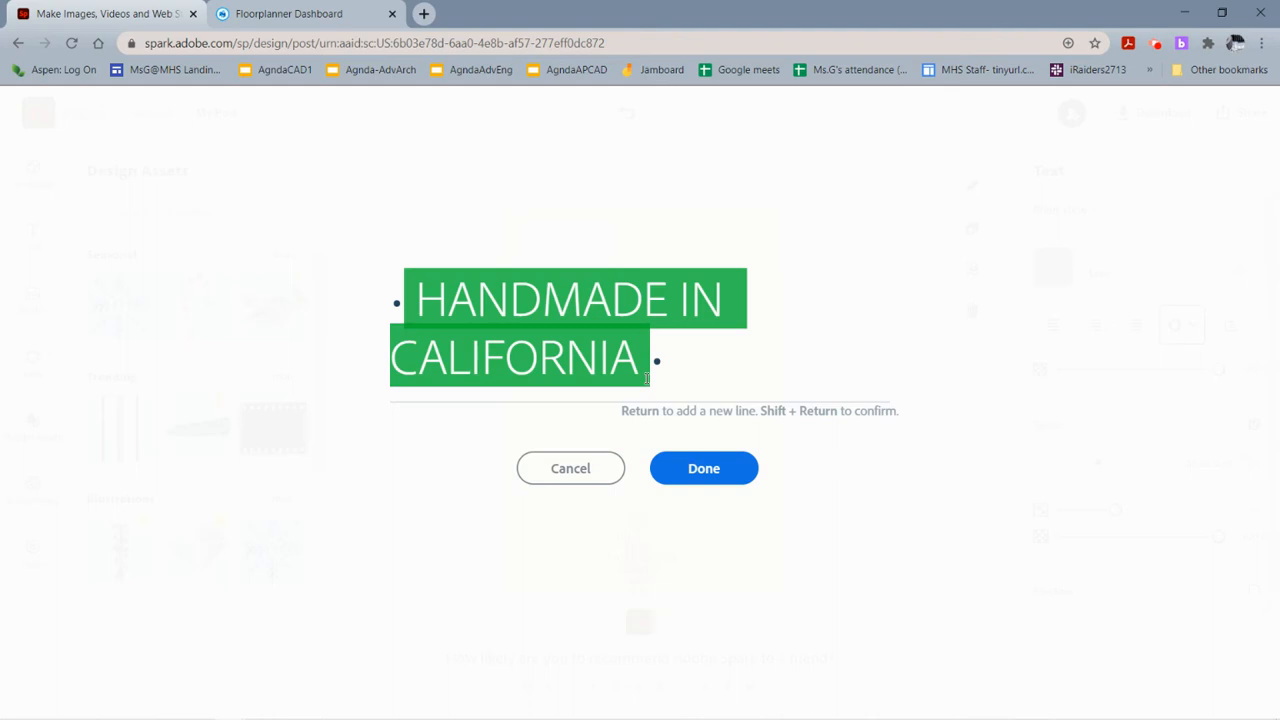
text(Single S)
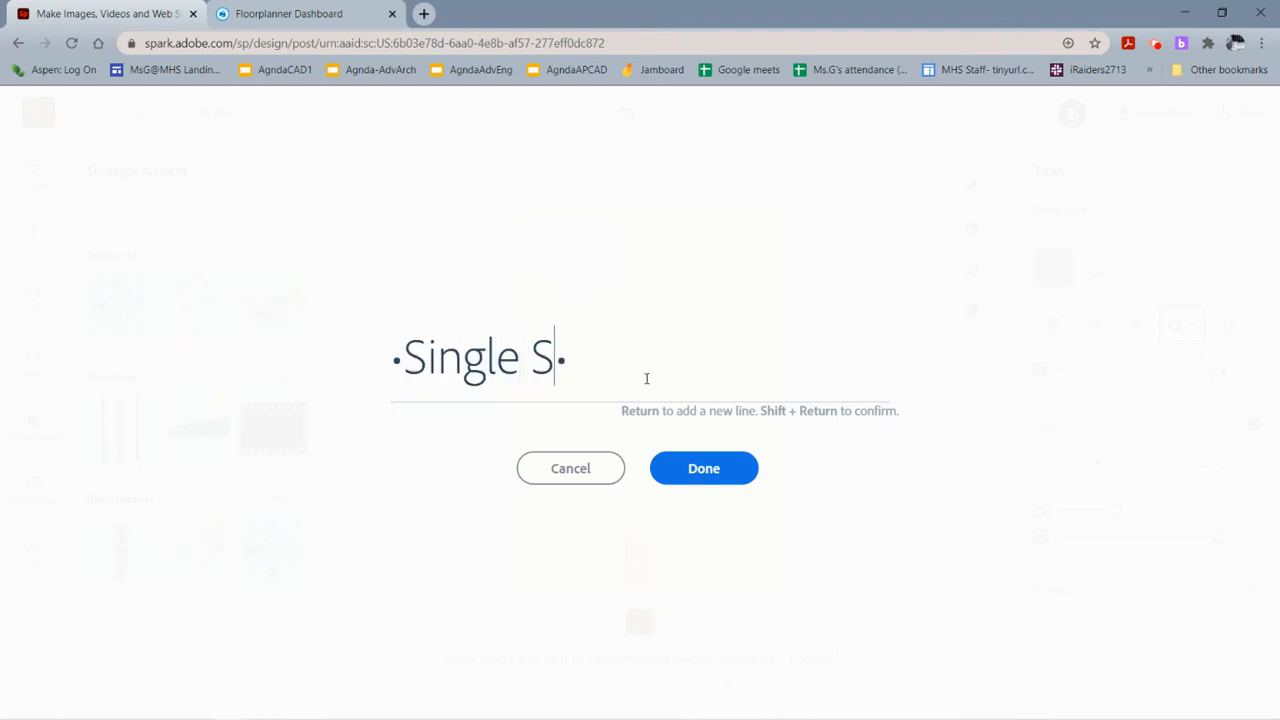
text(tory House)
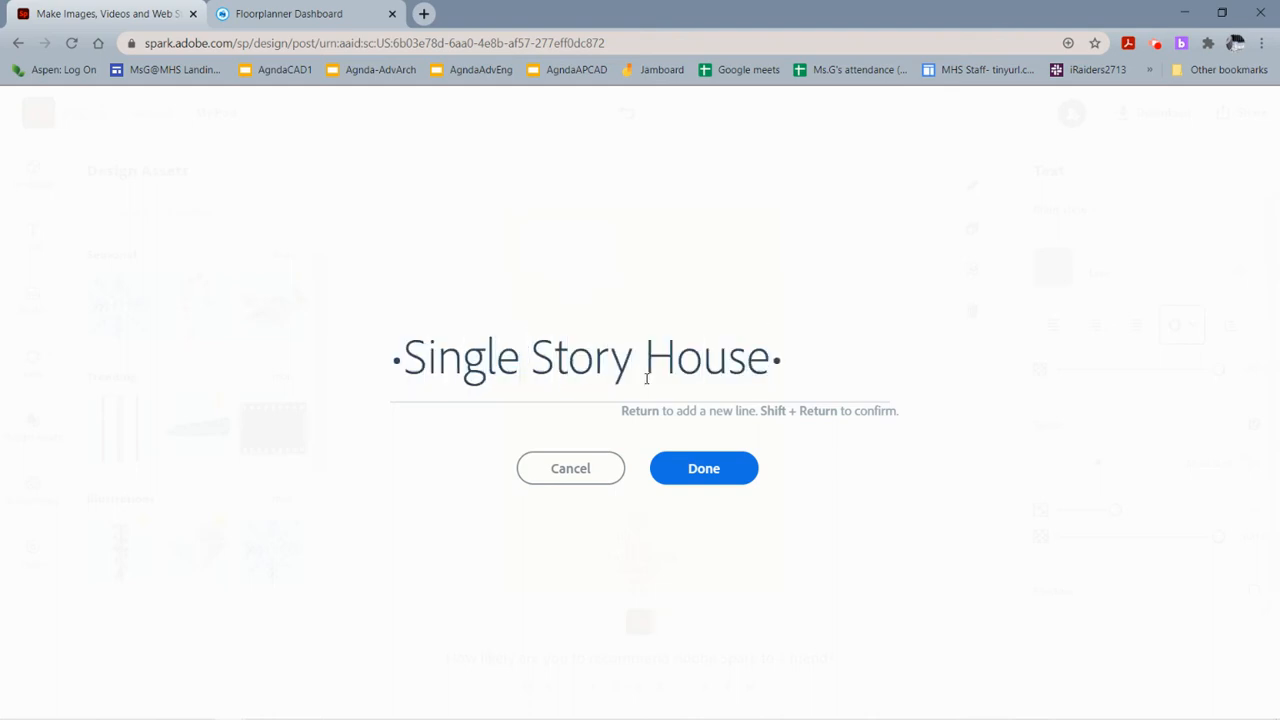
click(707, 480)
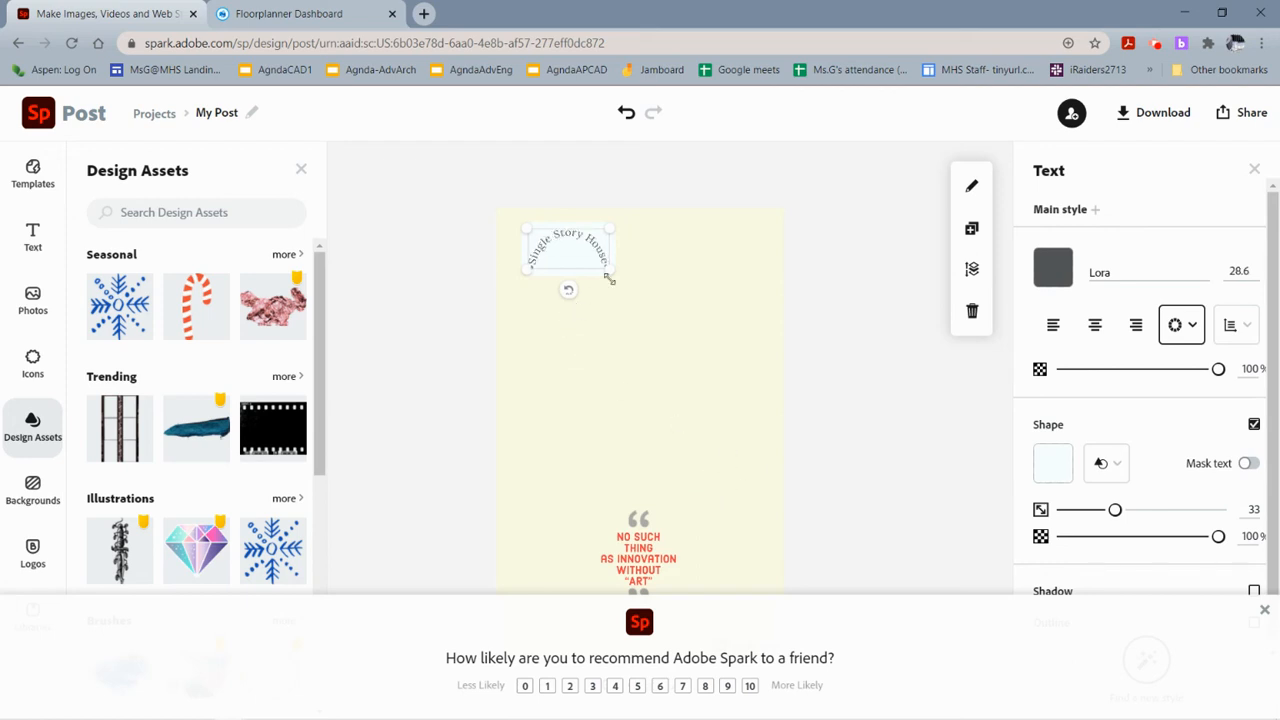
Switch to the Floorplanner exports and download the exterior house render with the white fence.
click(33, 298)
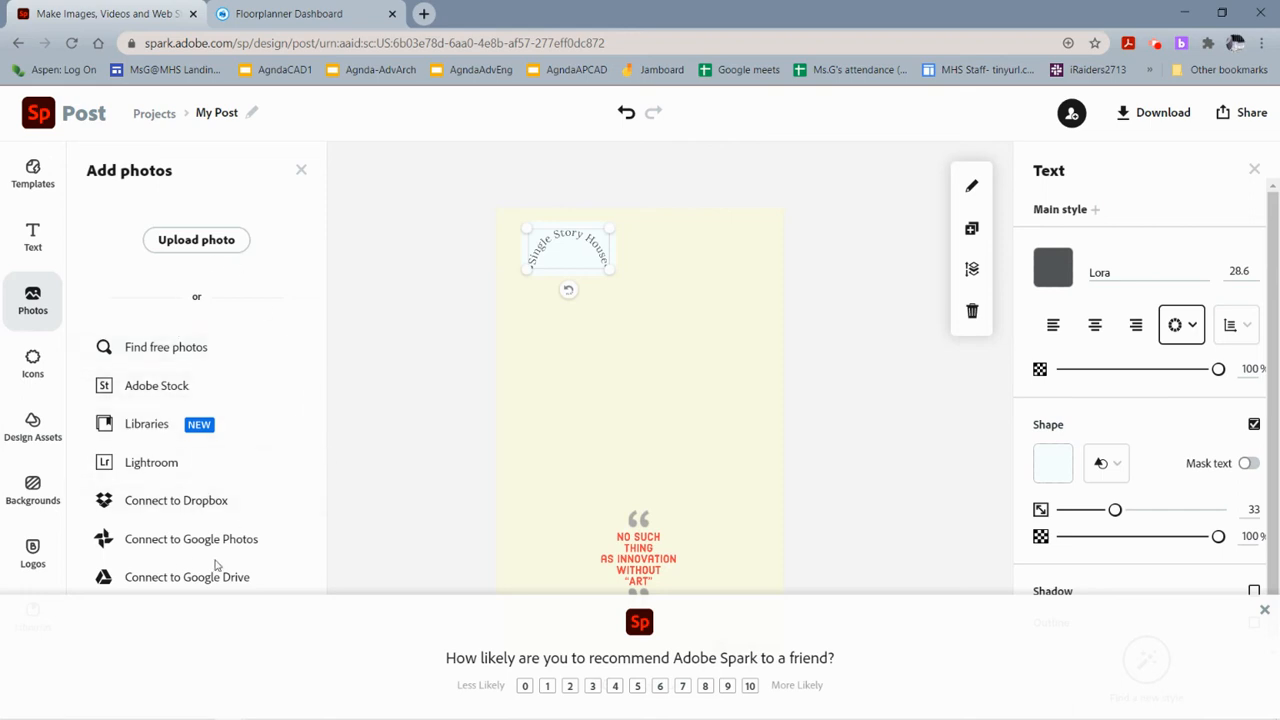
click(295, 20)
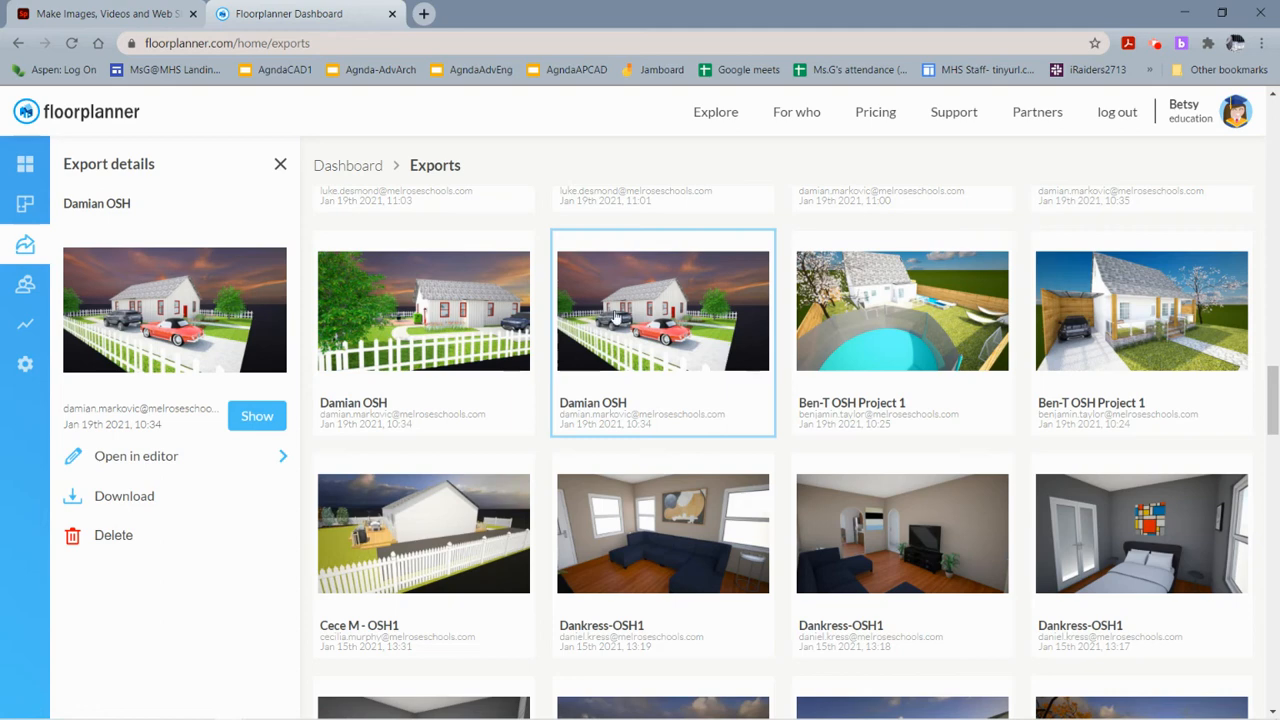
right_click(665, 367)
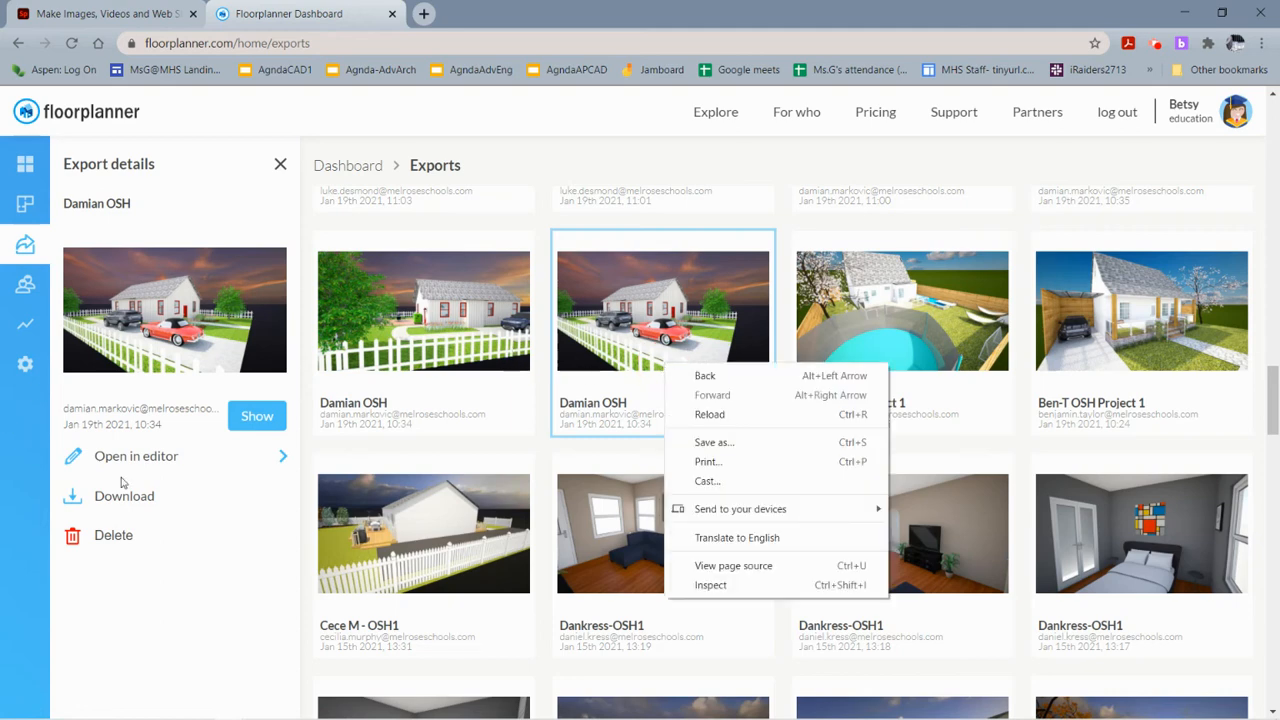
click(17, 254)
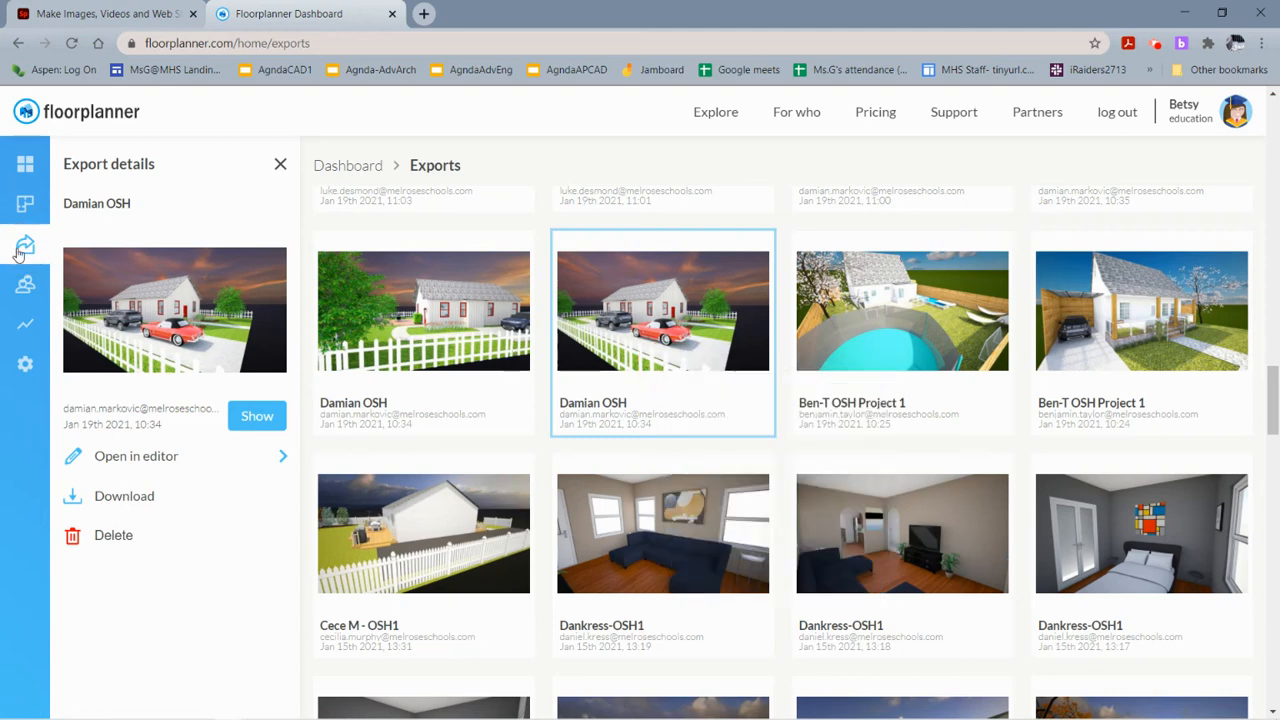
click(150, 505)
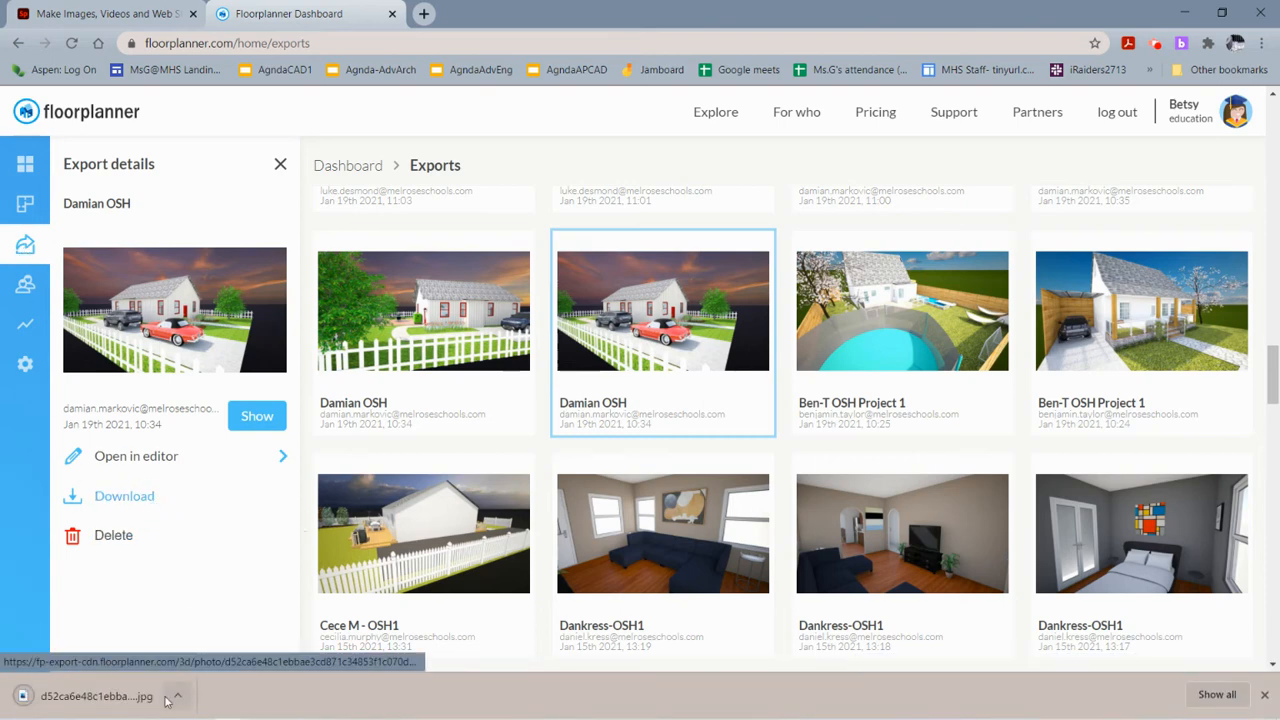
Download the kitchen interior render from the Floorplanner exports and return to the Spark post.
scroll(737, 568, down, 5)
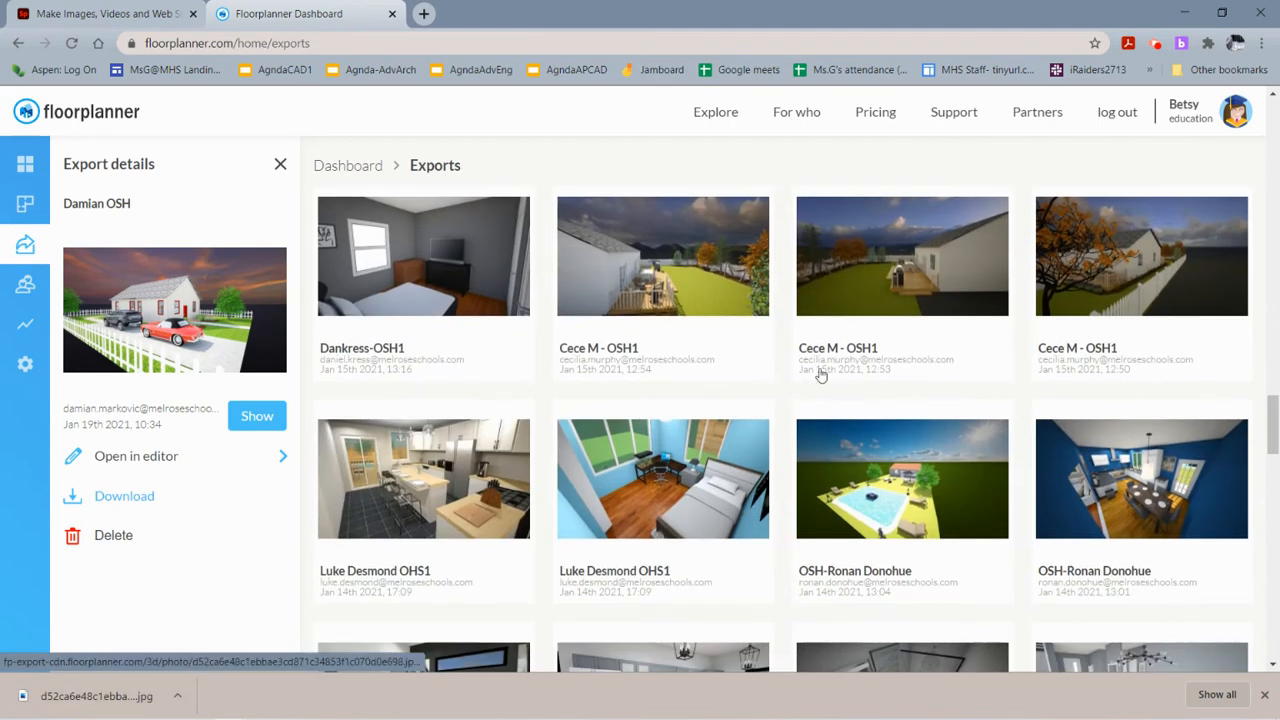
click(665, 290)
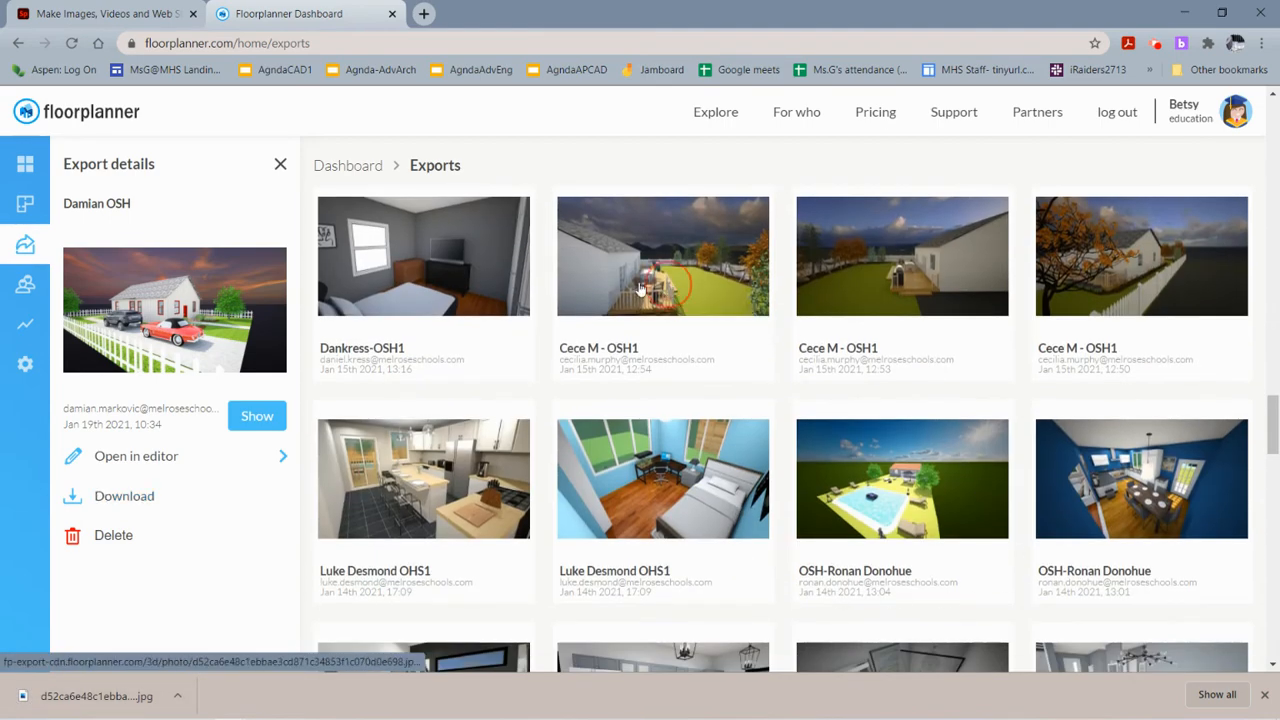
click(488, 505)
click(129, 496)
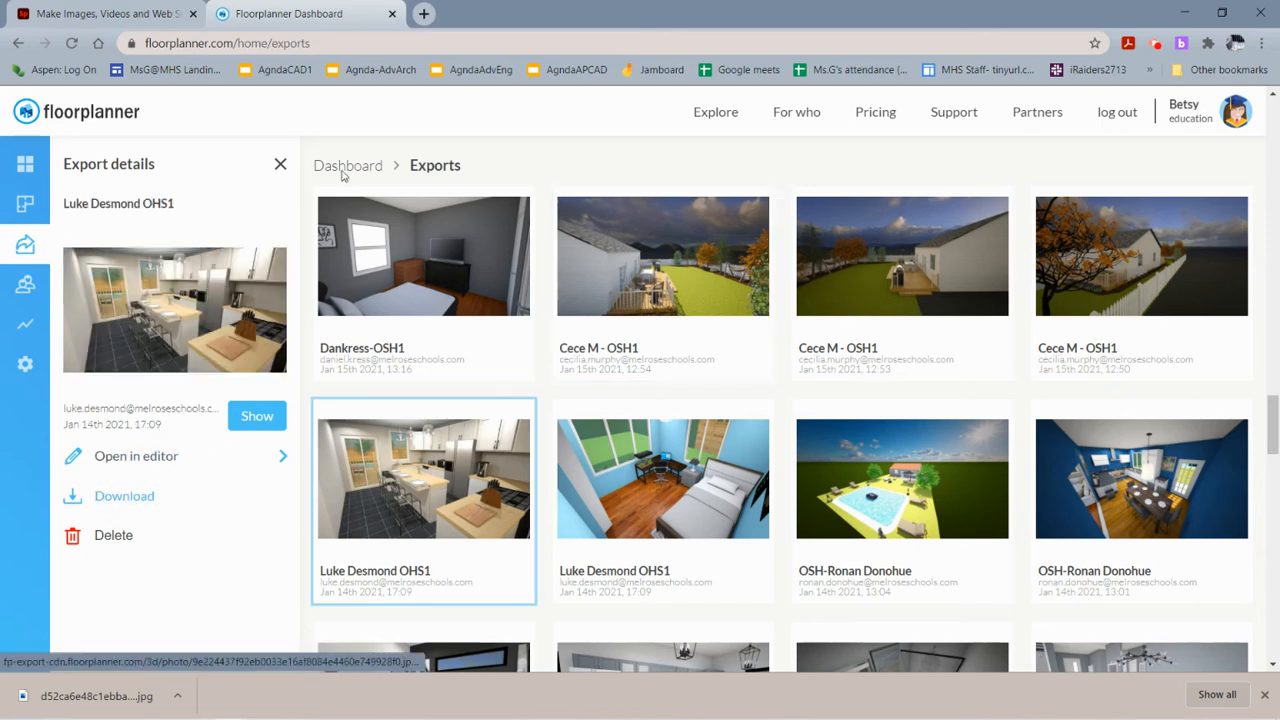
click(113, 14)
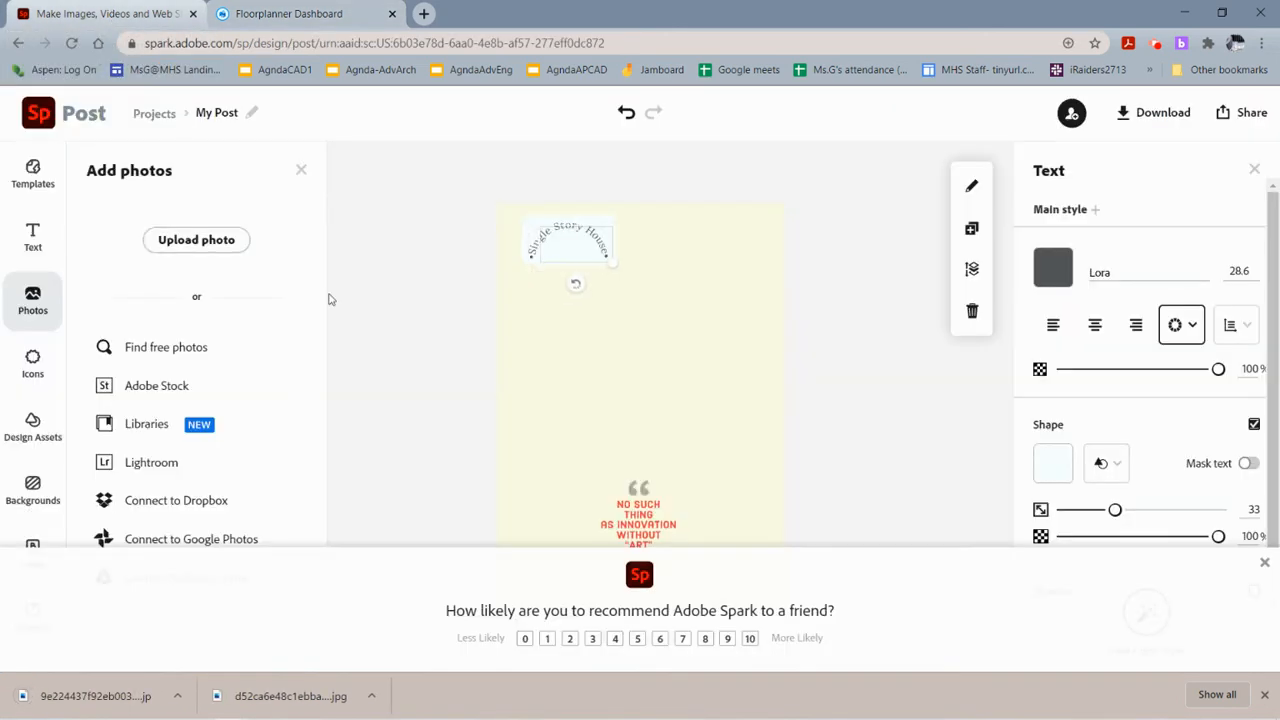
Upload the exterior house render image from the Downloads folder into the post and dismiss the survey pop-up.
click(188, 246)
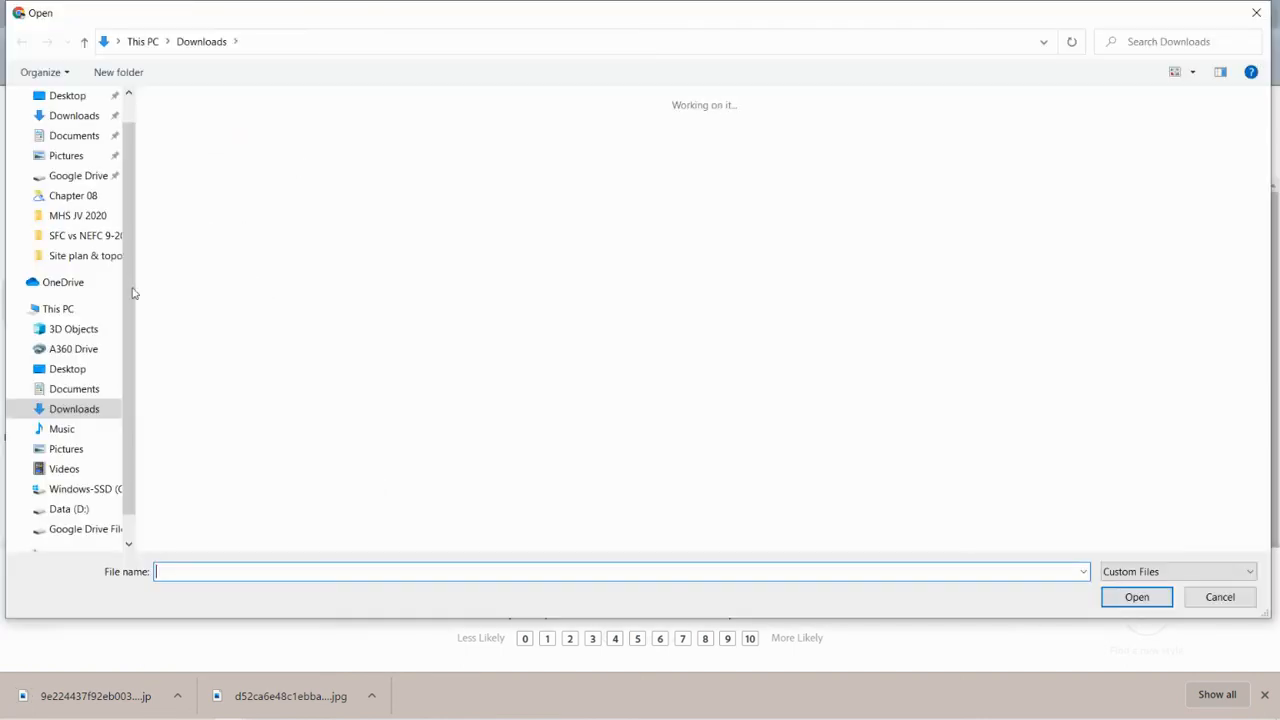
click(104, 121)
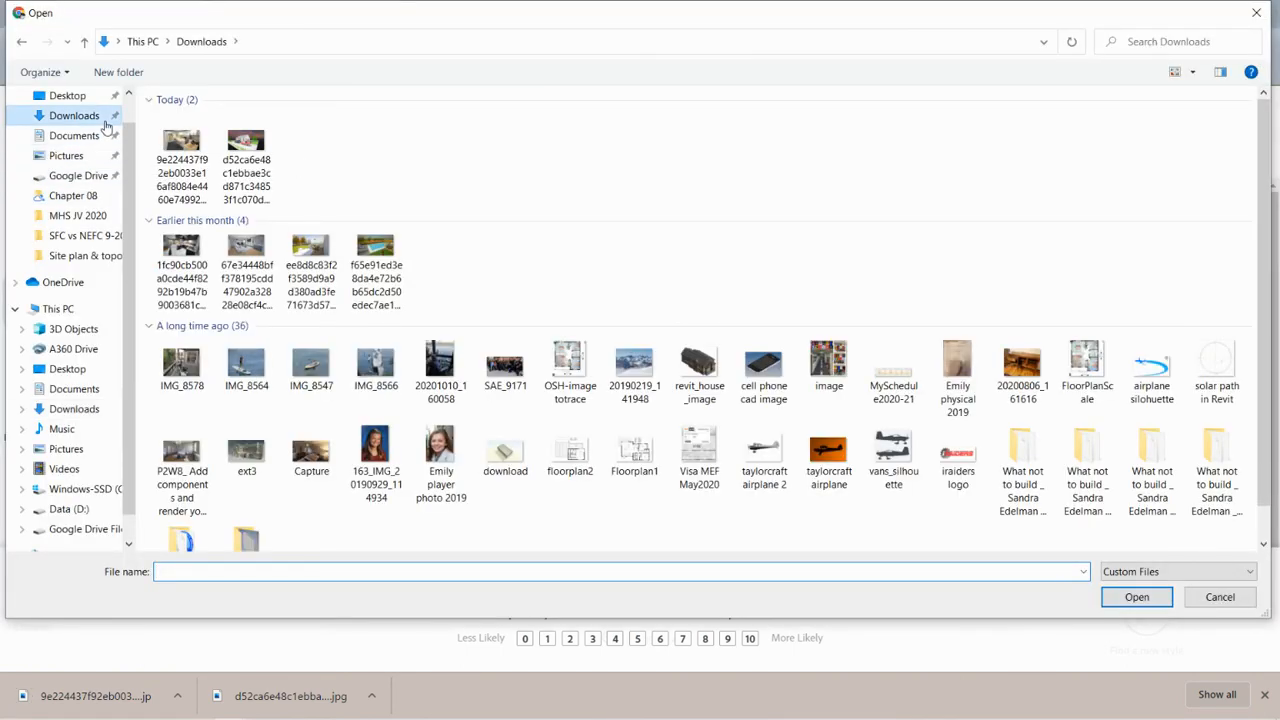
click(182, 150)
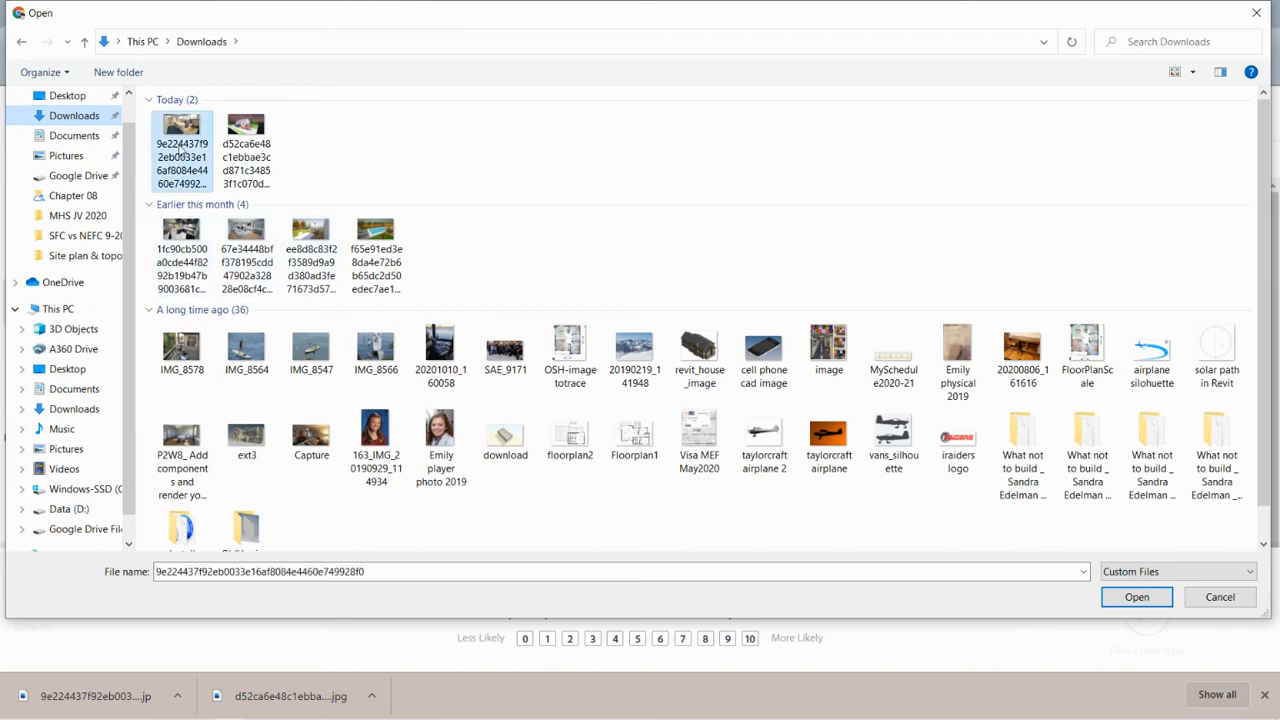
click(238, 145)
click(198, 150)
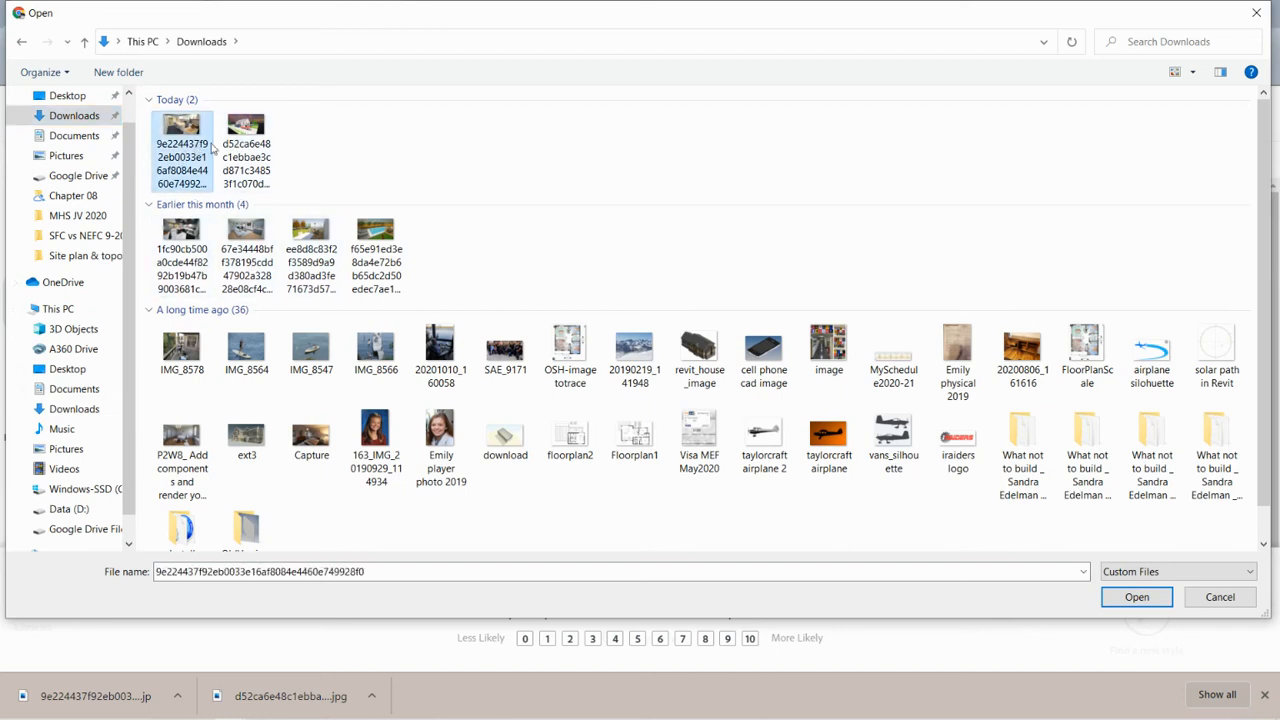
click(265, 135)
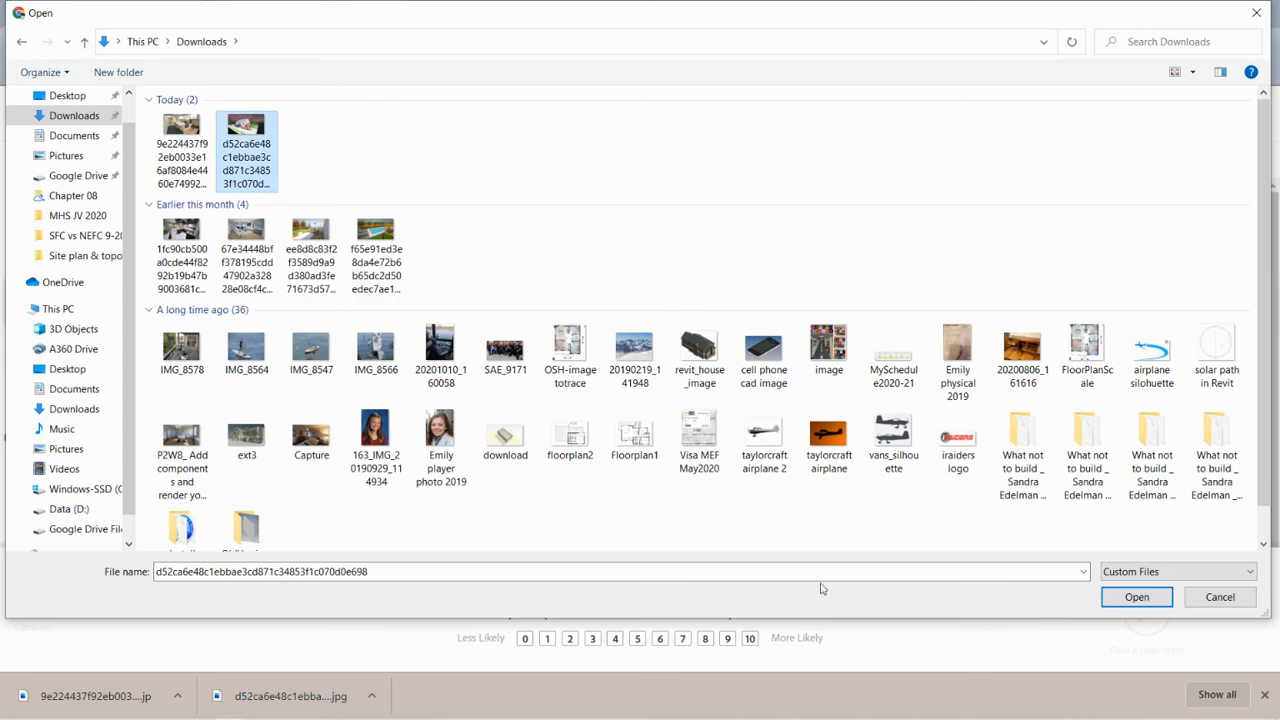
click(1137, 597)
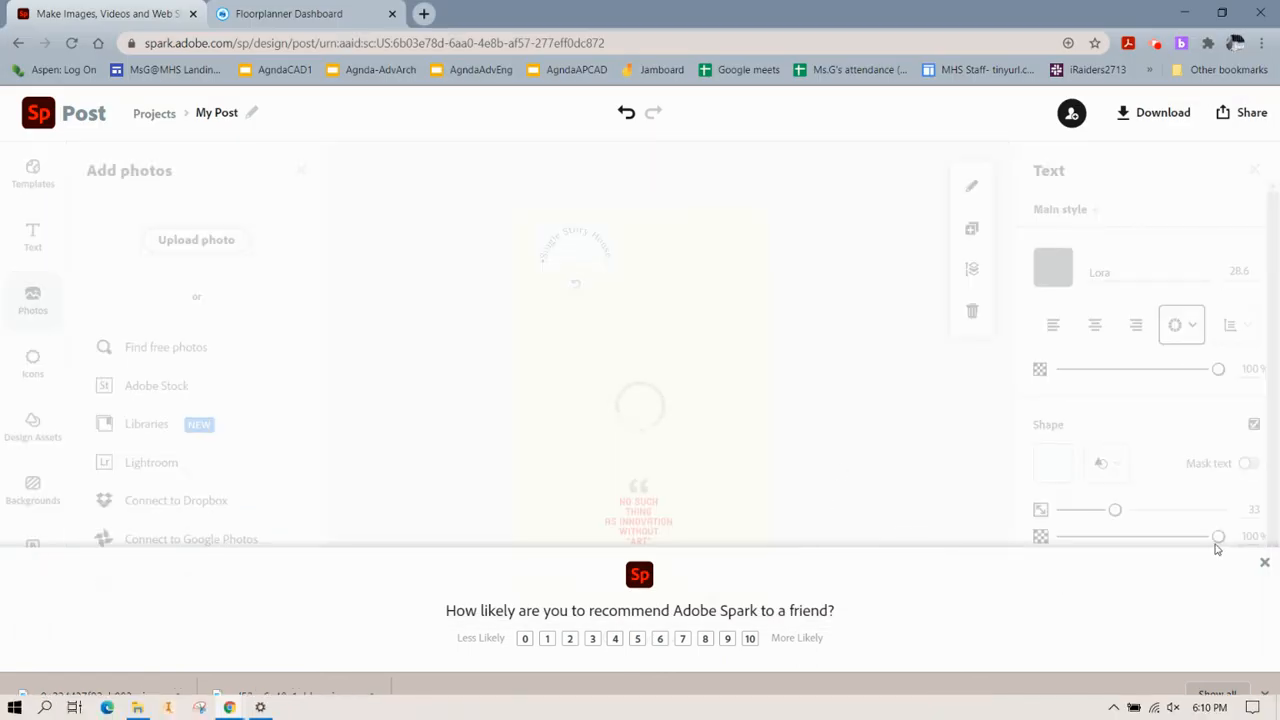
click(1264, 564)
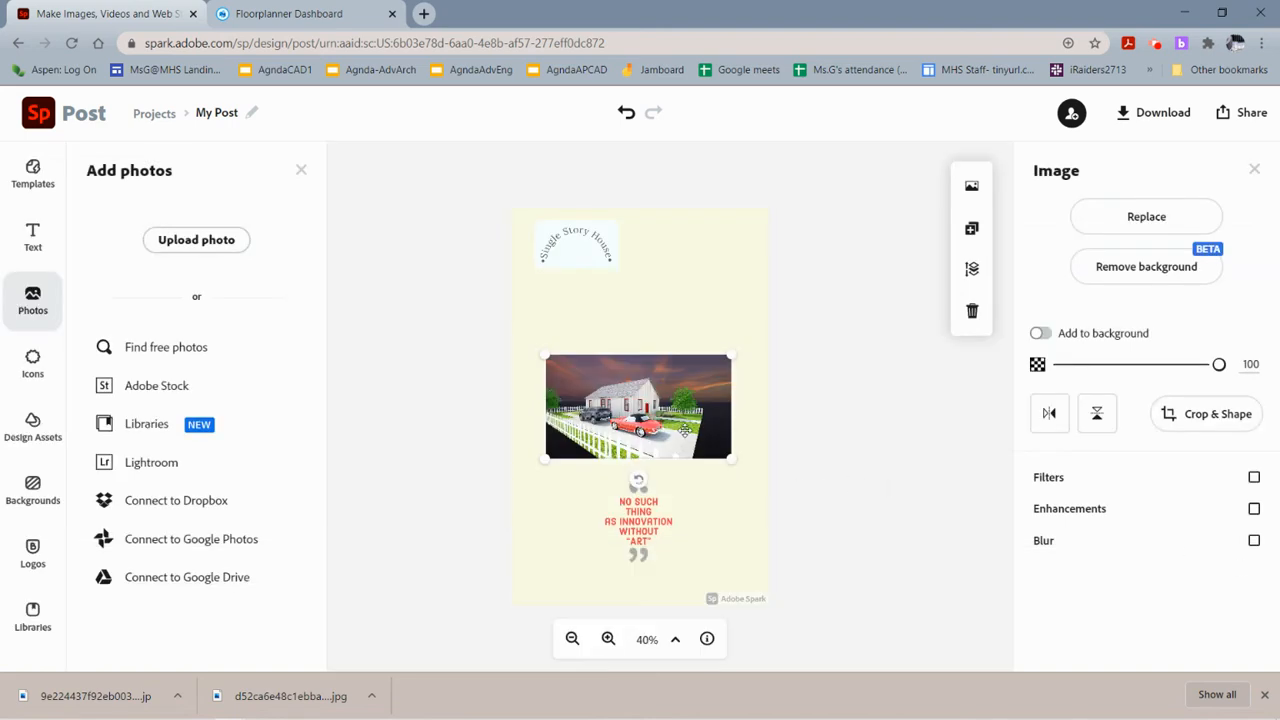
Move the house render image up to the top of the poster beneath the curved title.
click(666, 357)
drag(666, 357, 682, 242)
mouse_move(671, 297)
mouse_down()
mouse_move(642, 293)
mouse_move(653, 293)
mouse_up()
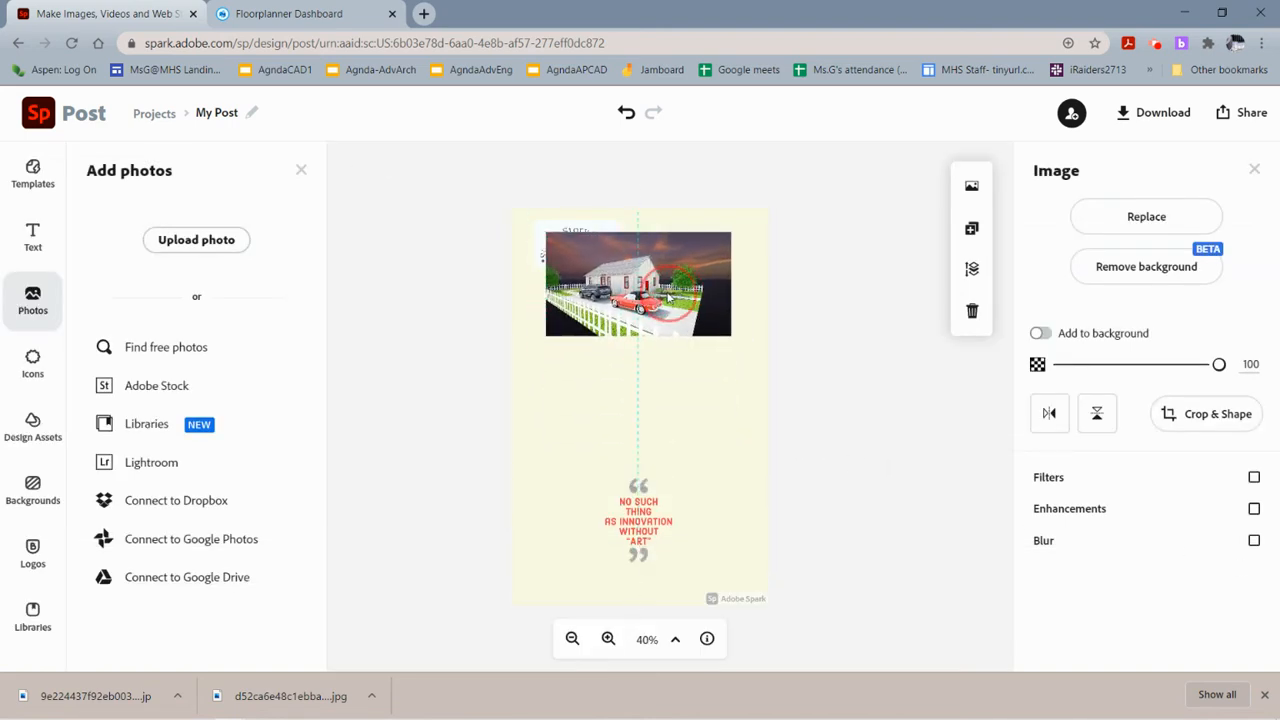
Bring the curved "Single Story House" title in front of the house render image.
click(542, 252)
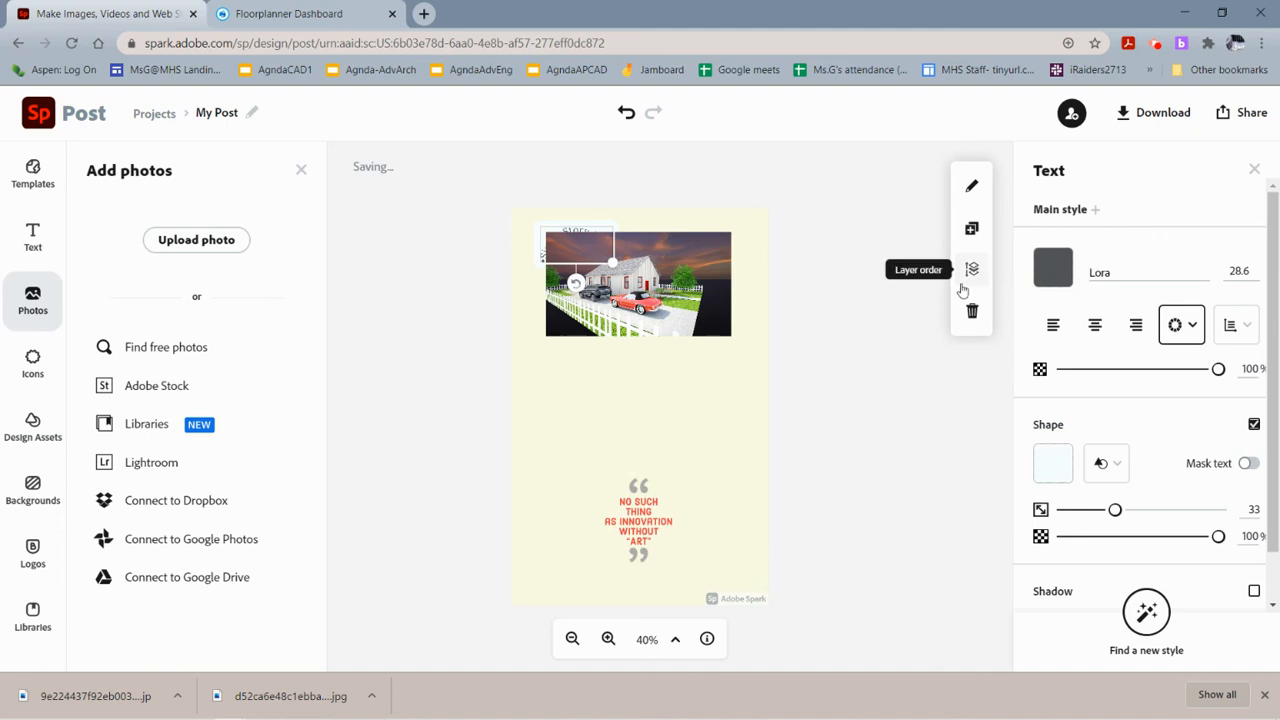
click(963, 287)
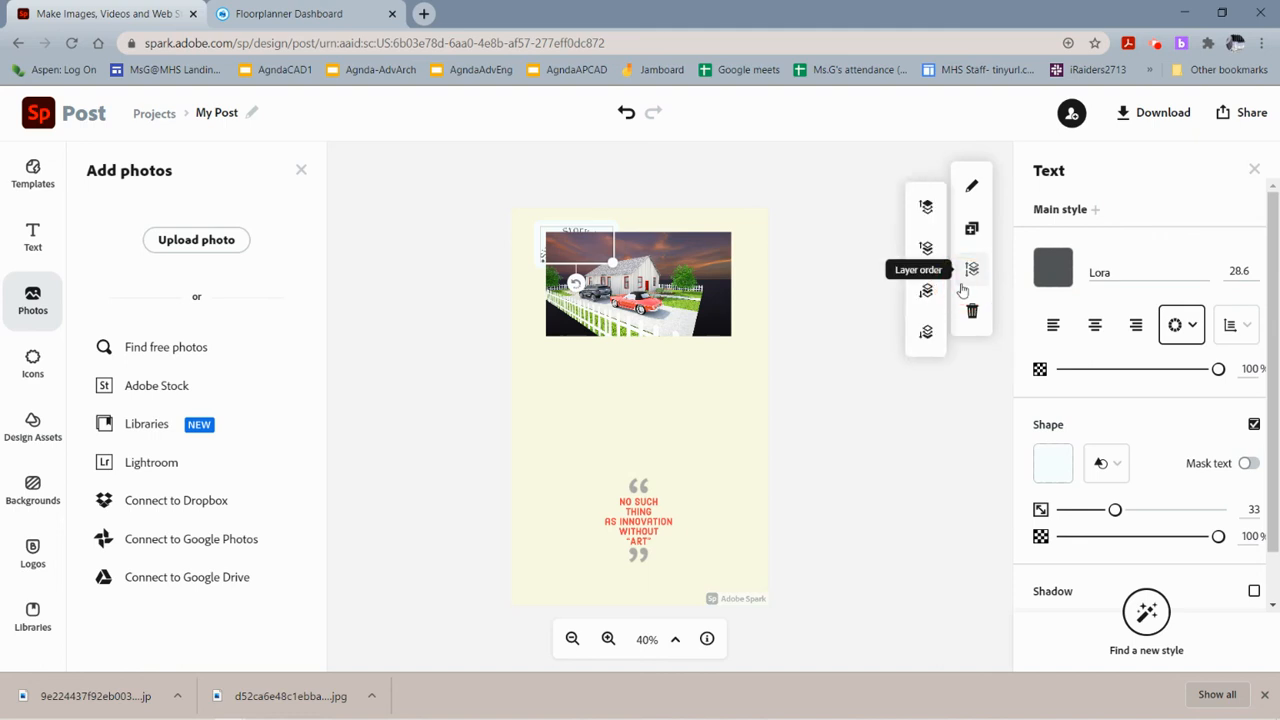
click(921, 212)
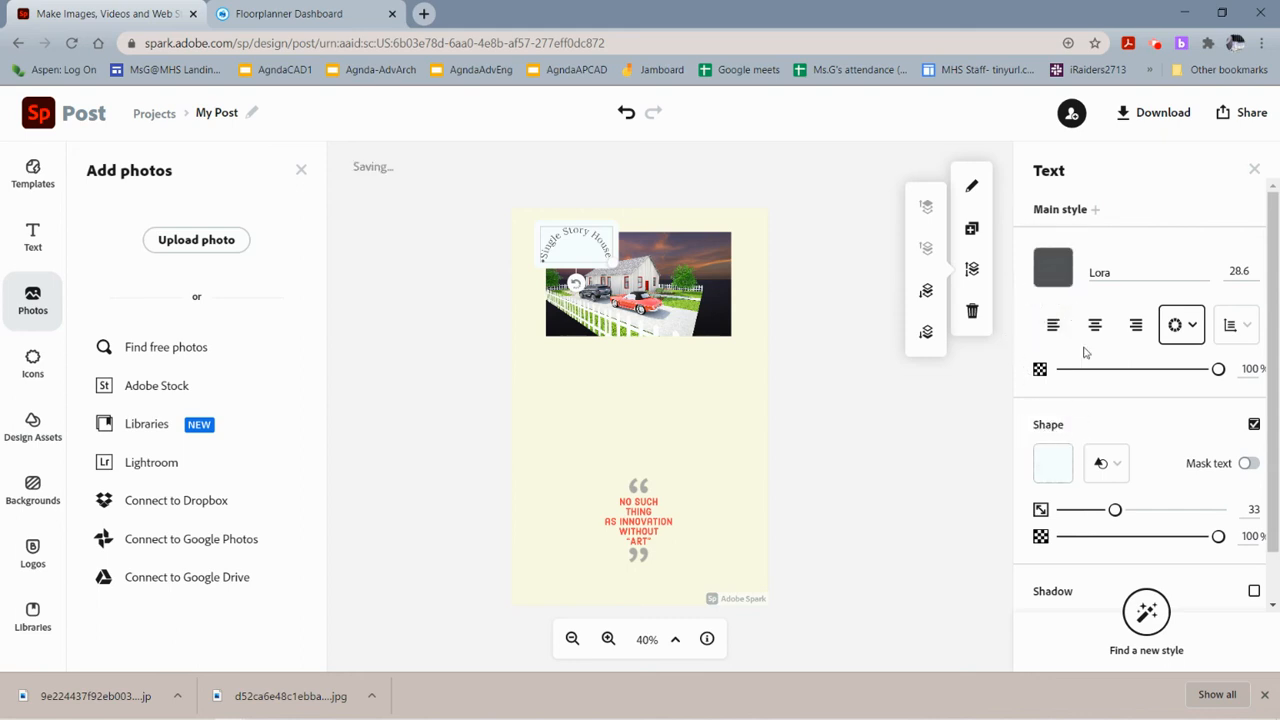
Enlarge the curved title to about 37.6 pt and center it over the top of the house render.
click(1068, 460)
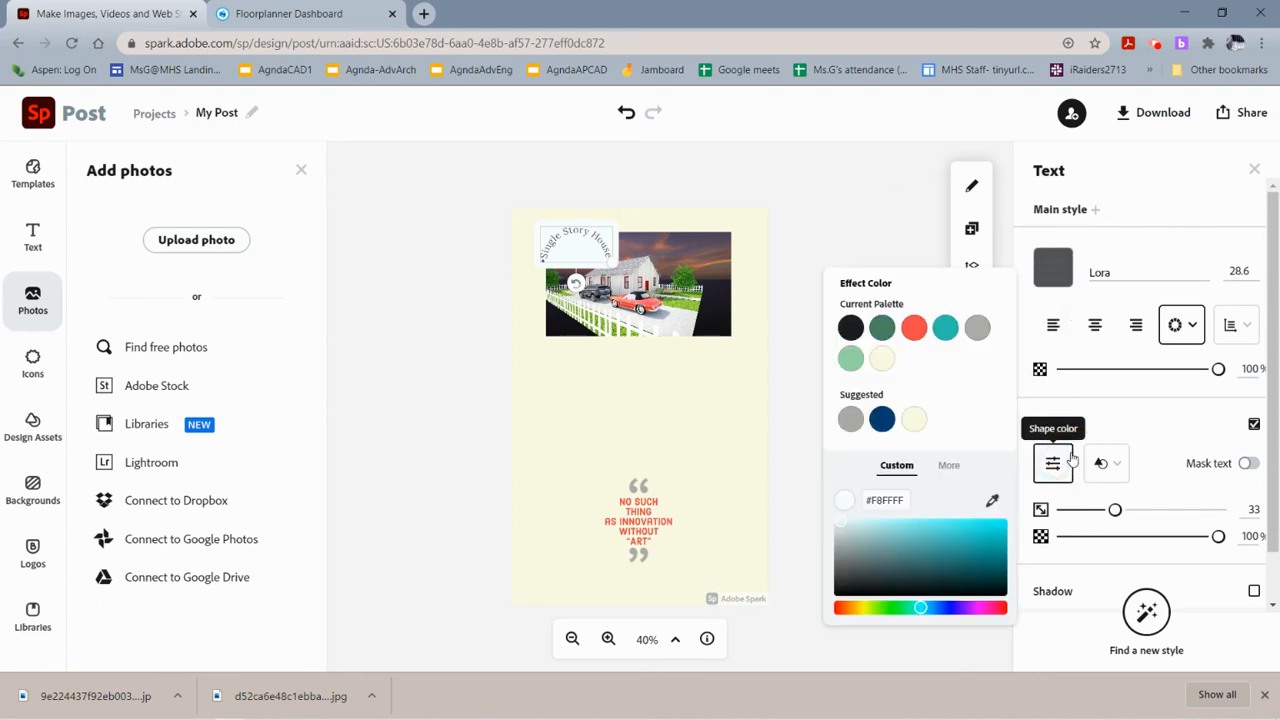
click(684, 393)
click(616, 256)
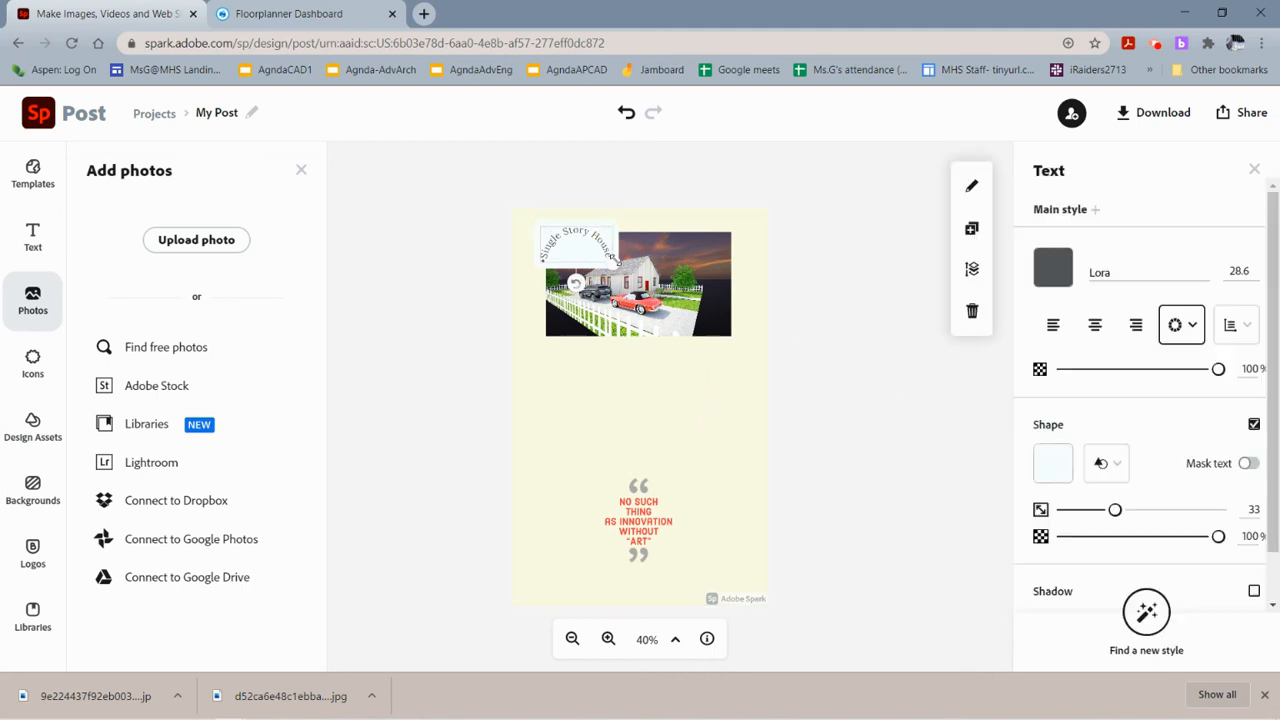
drag(614, 267, 727, 273)
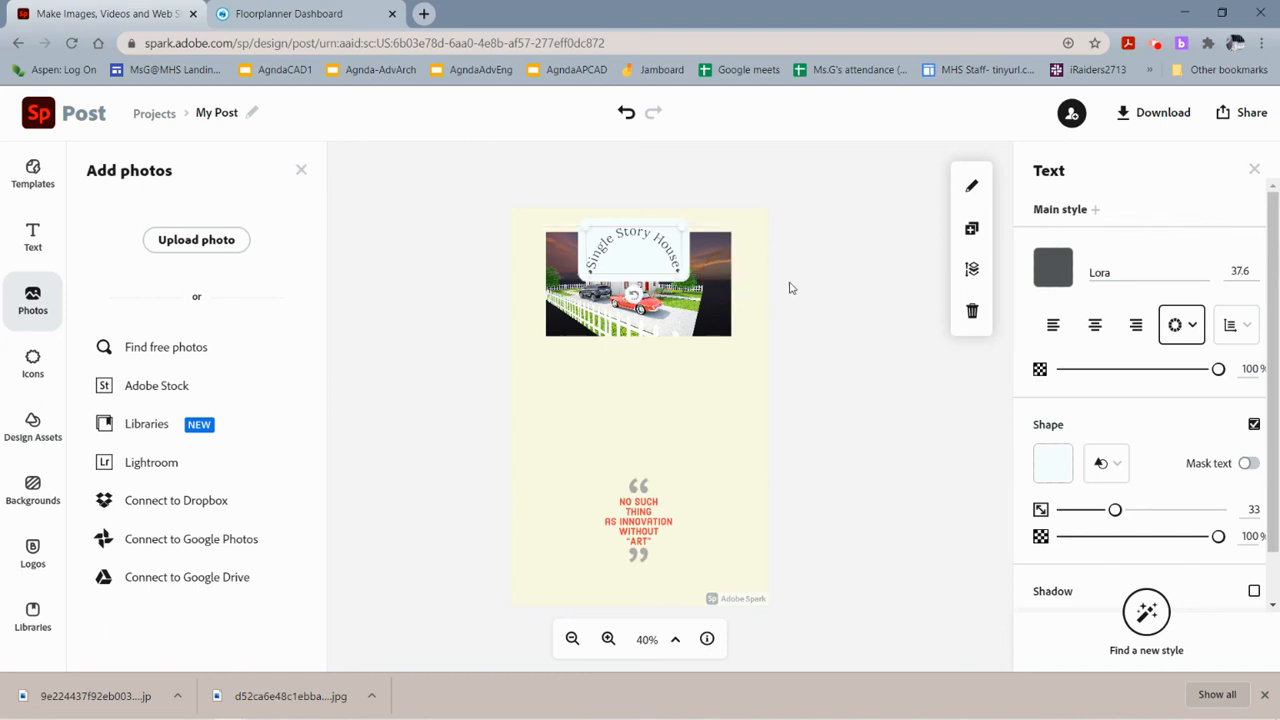
click(791, 284)
click(666, 228)
click(451, 429)
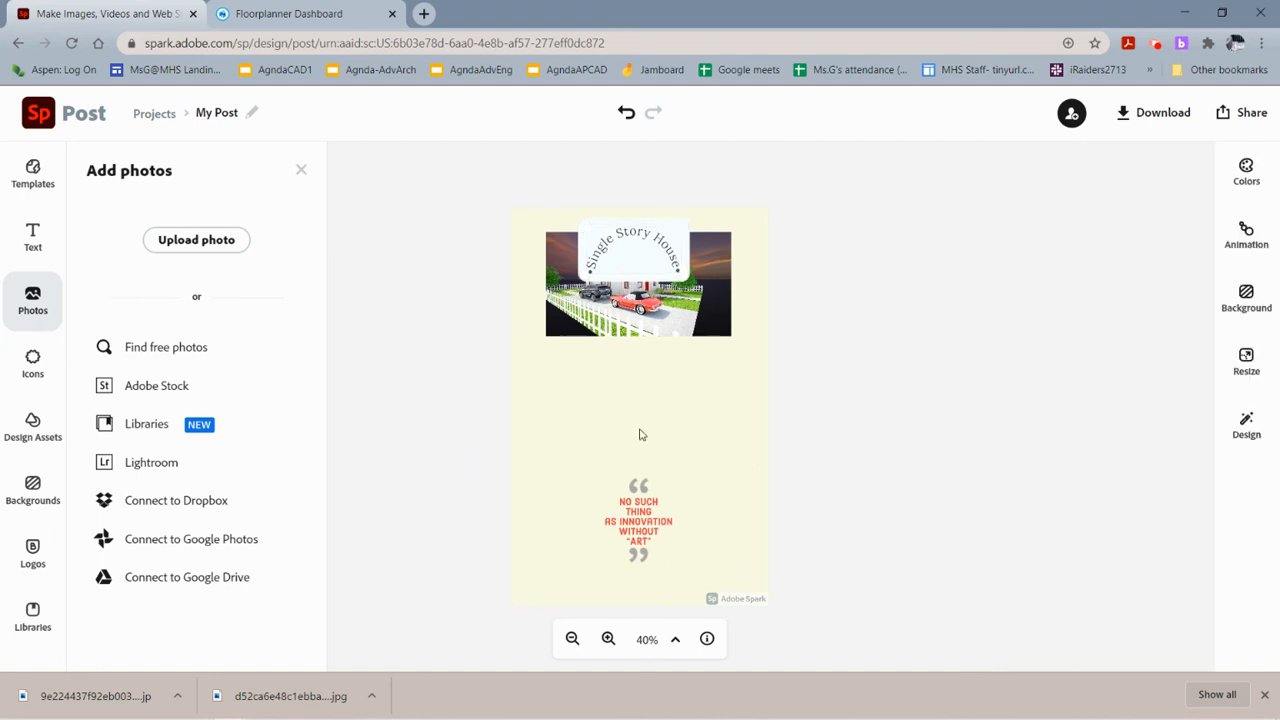
Rename the project to "OSH Pres Board by" followed by the author's name.
click(36, 426)
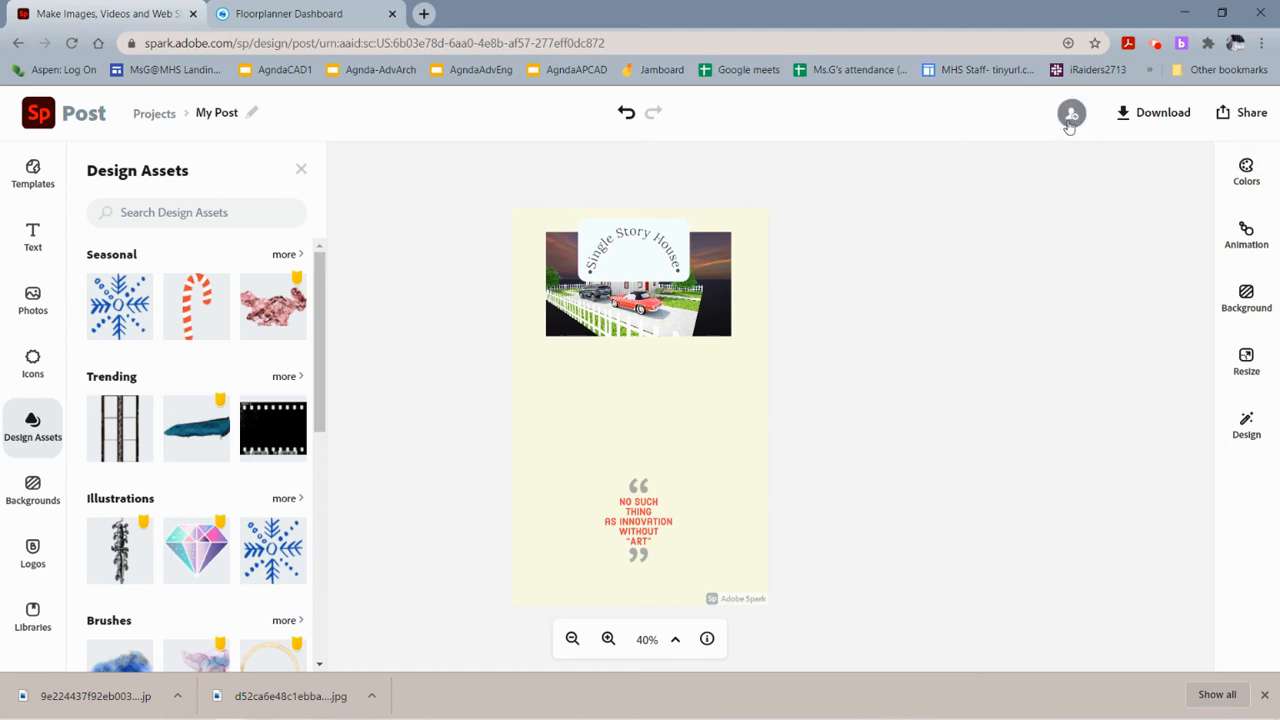
click(252, 113)
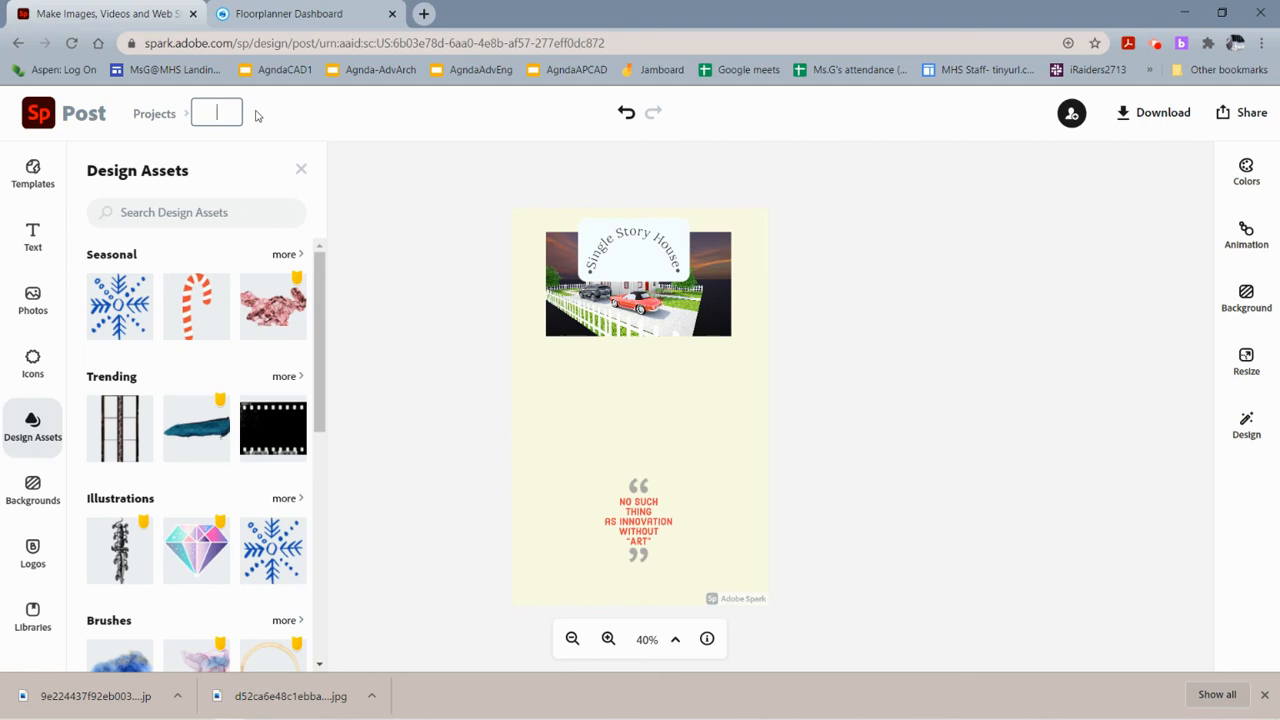
text(OSH Pres Board)
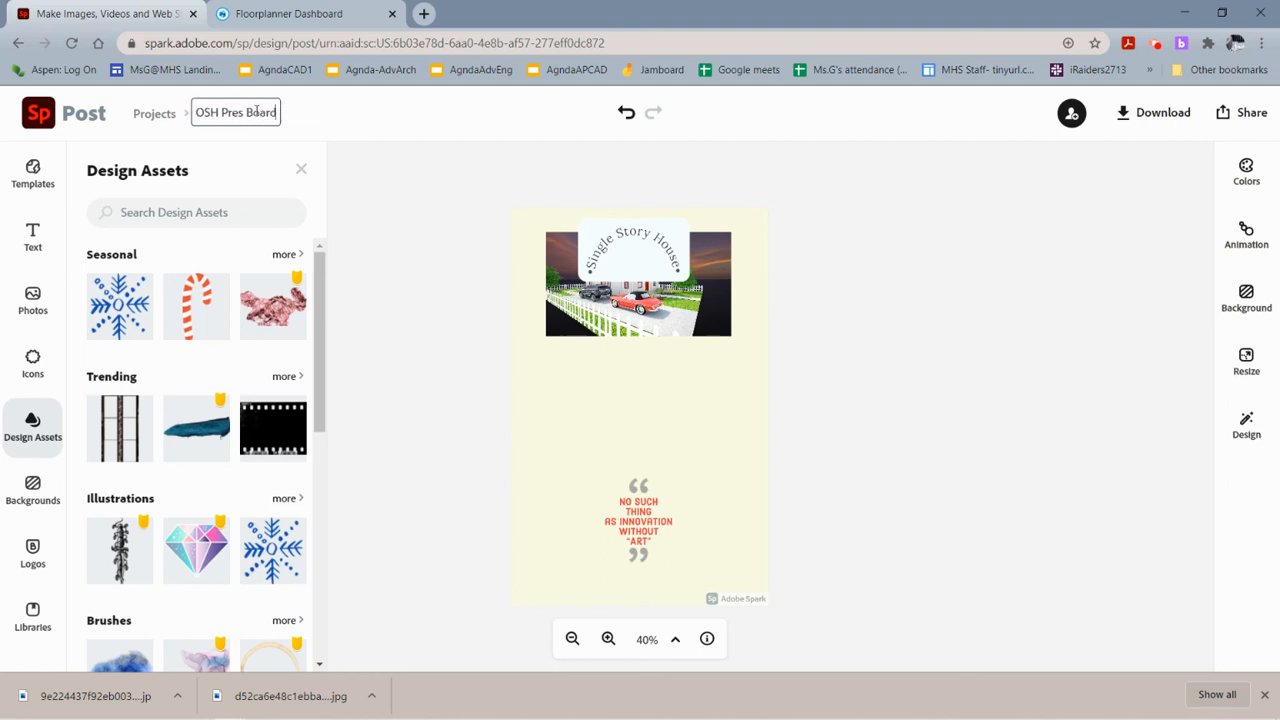
text( by MsG)
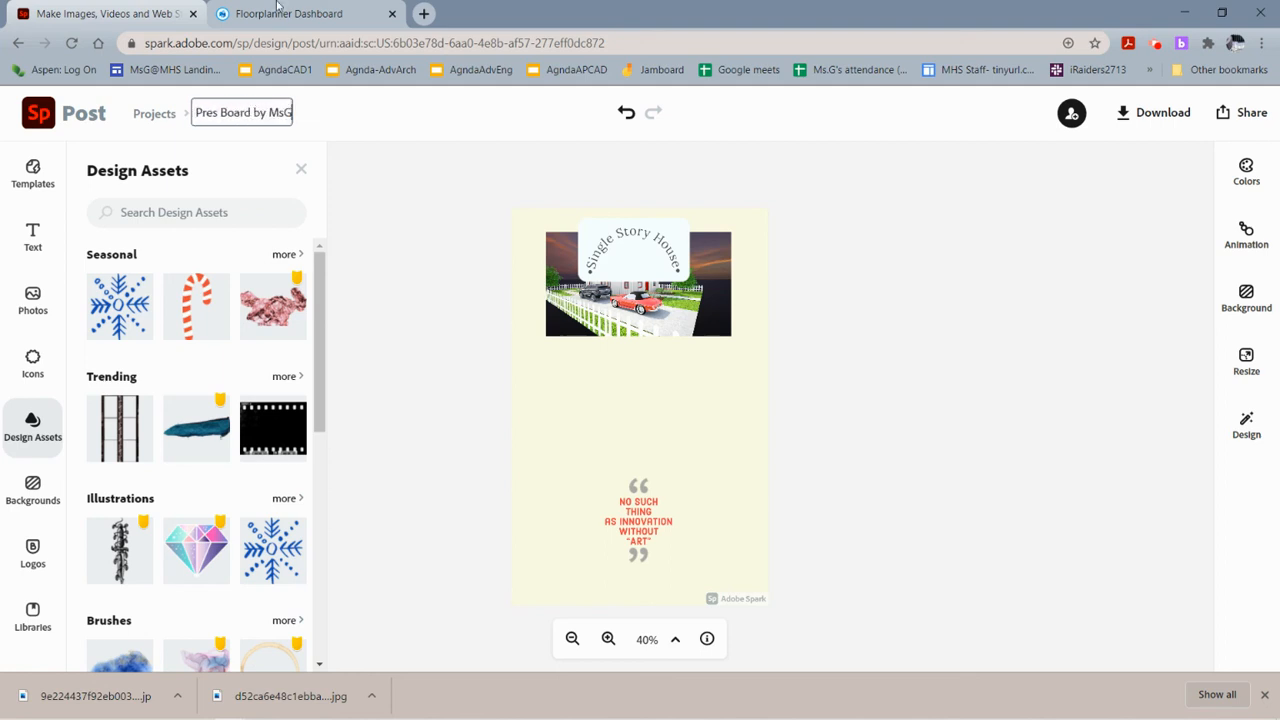
click(1116, 189)
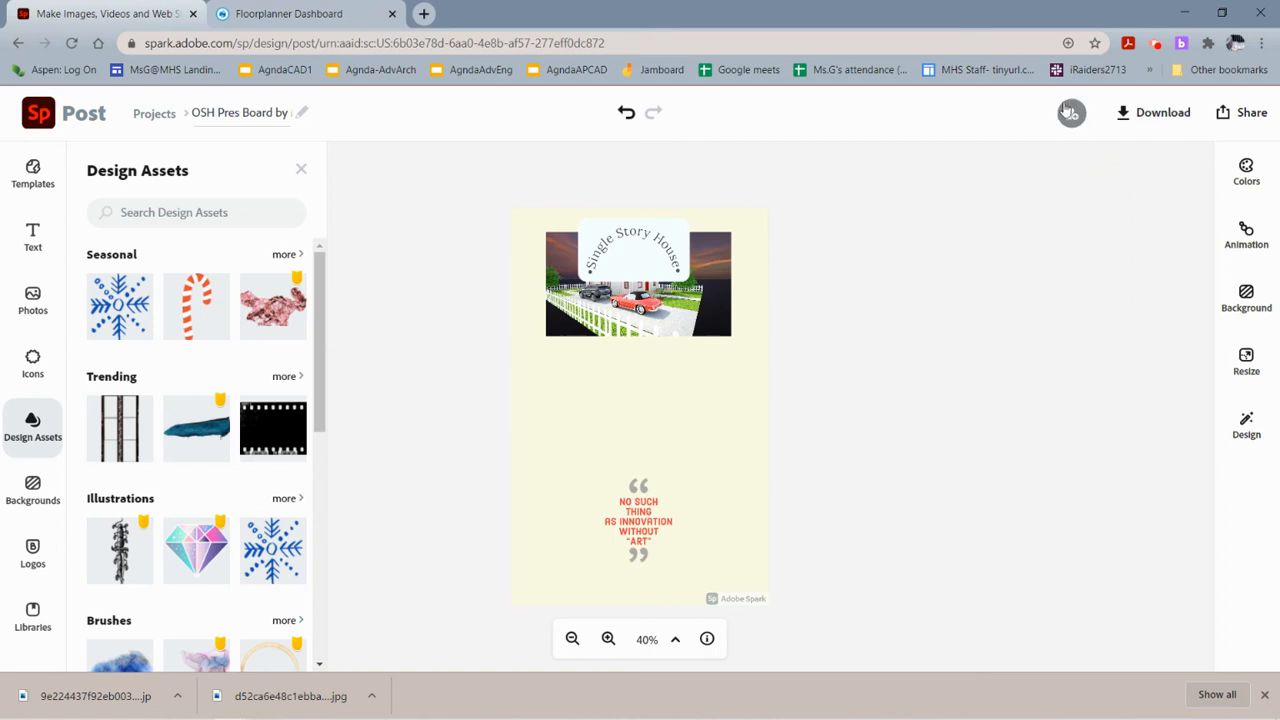
Open the project's invite-to-edit sharing dialog and close it again.
click(1070, 112)
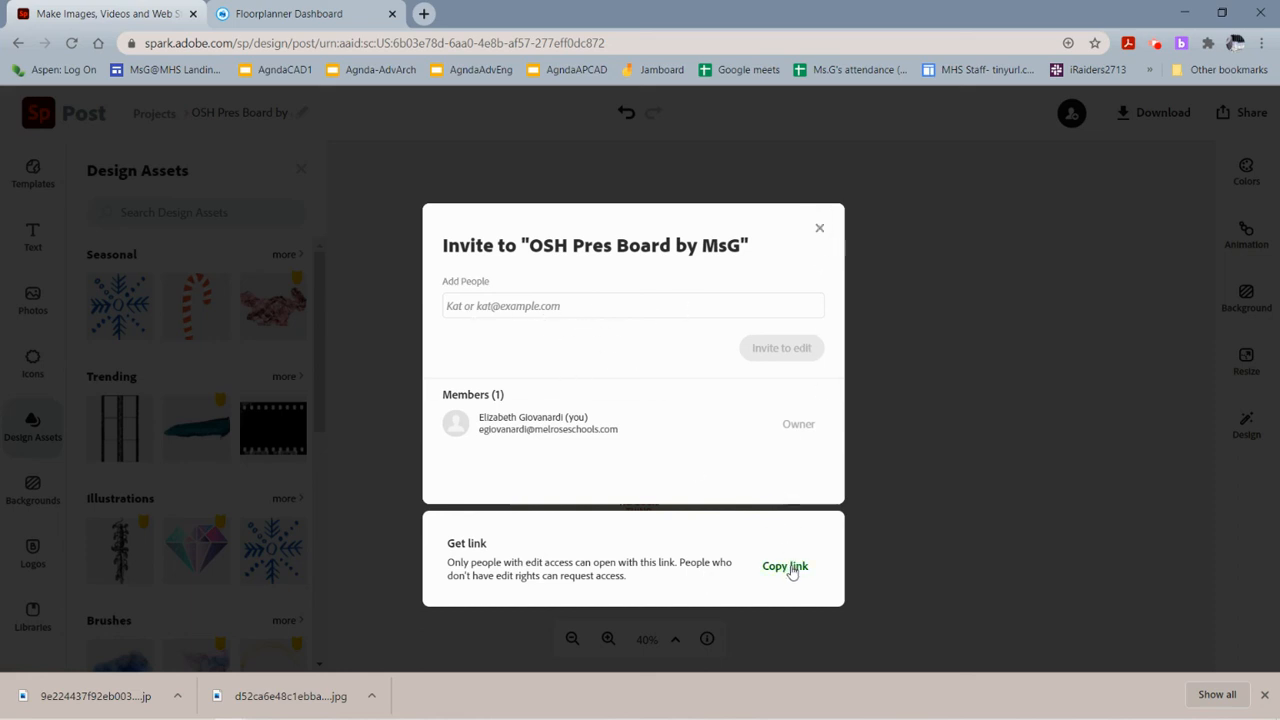
click(820, 233)
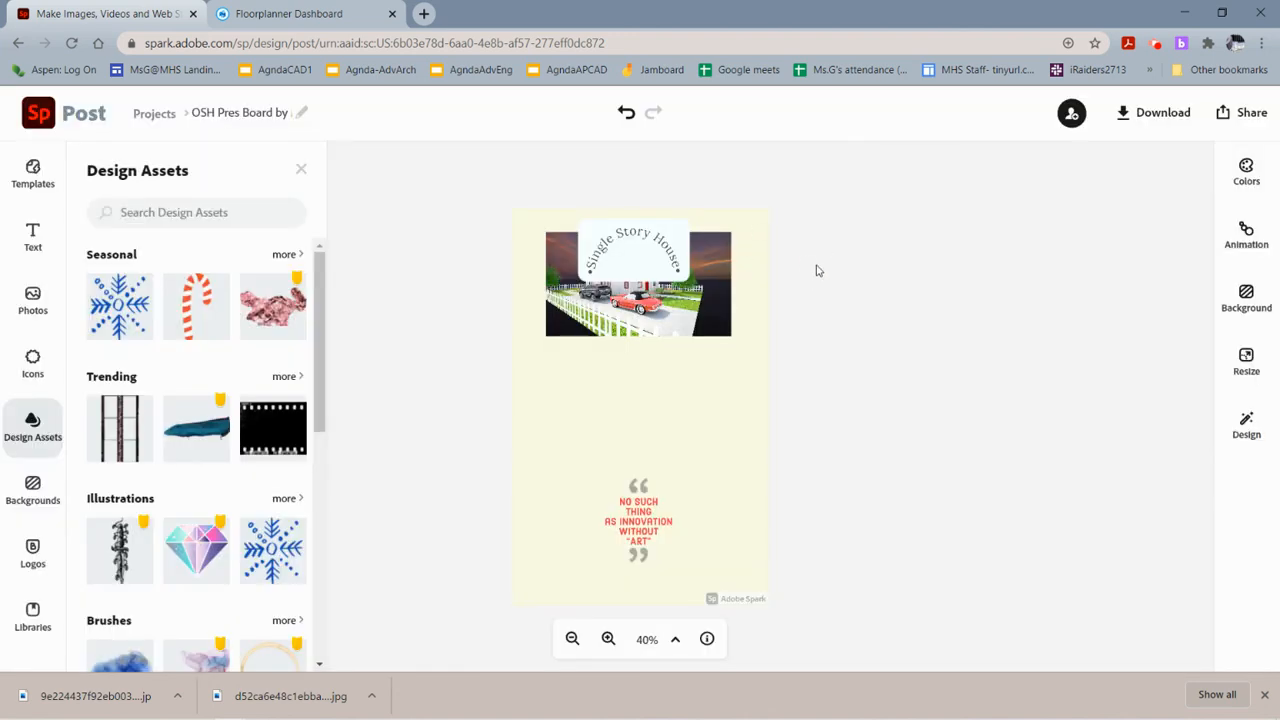